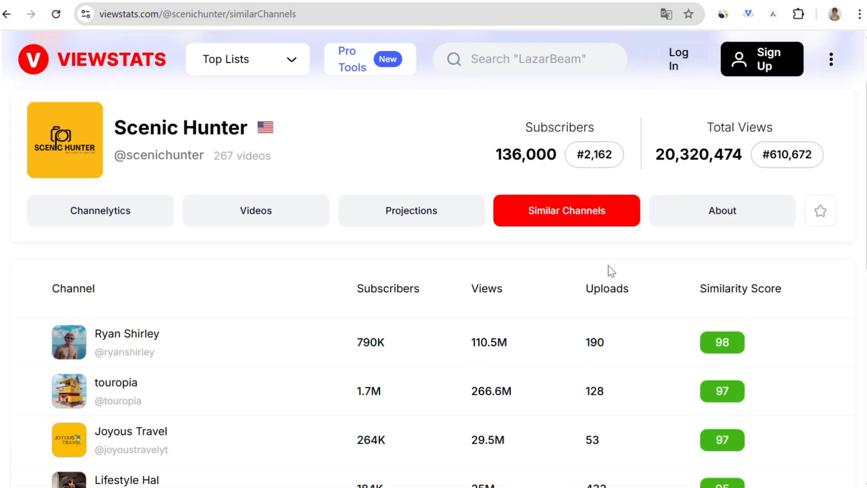
# - Review the list of channels similar to Scenic Hunter and open the Joyous Travel channel's analytics
pyautogui.scroll(-5, 388, 220)
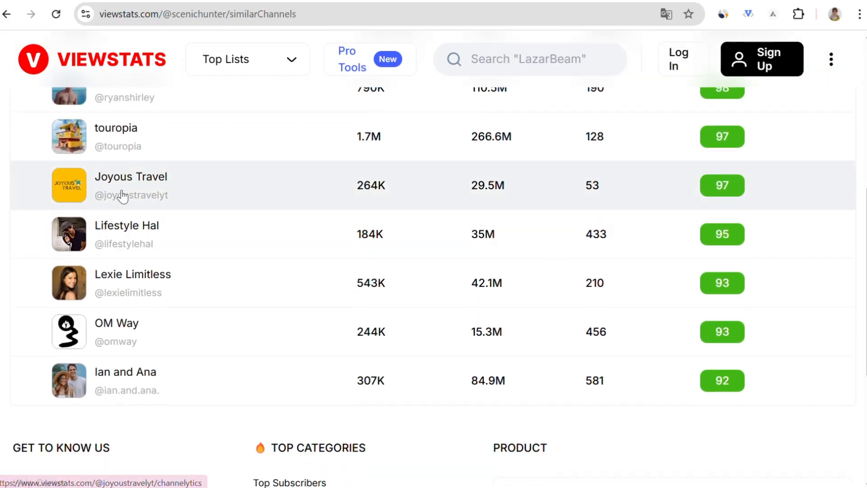
pyautogui.click(120, 193)
pyautogui.scroll(-3, 559, 253)
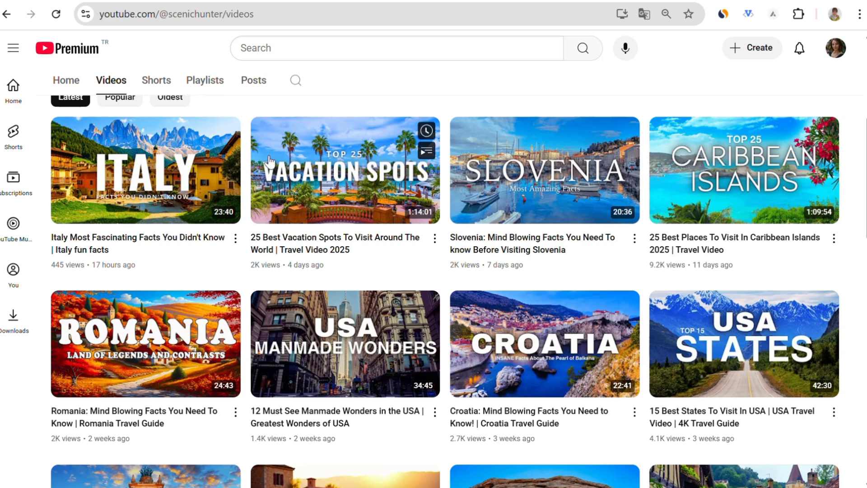
# - On YouTube, play Scenic Hunter's Italy facts video and skip ahead to about 5:40 and 11:08
pyautogui.click(151, 183)
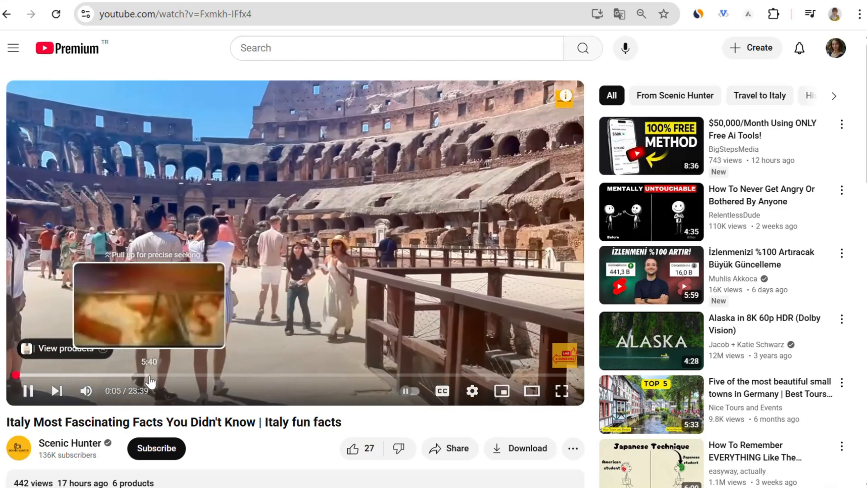
pyautogui.click(149, 375)
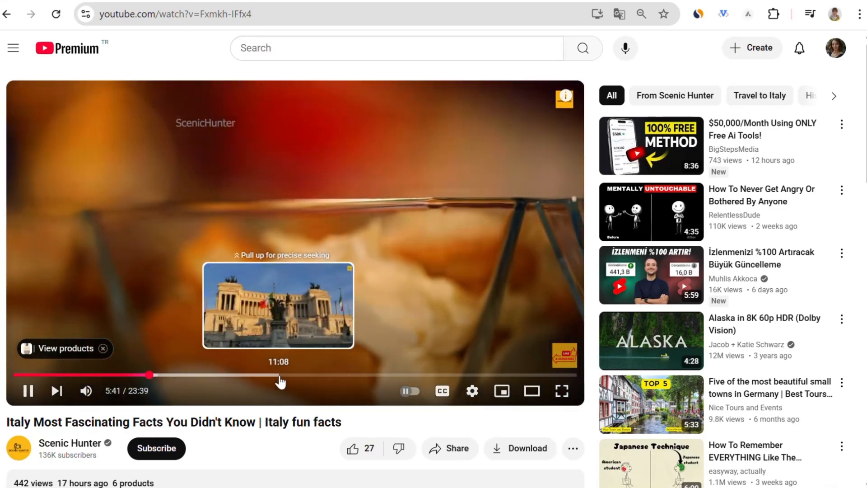
pyautogui.click(277, 376)
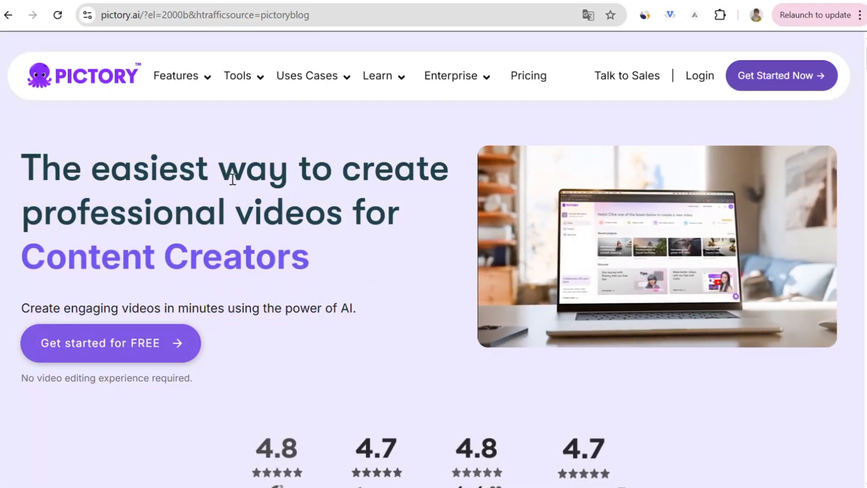
# - On the Pictory website, examine the features, the AI tools and the video creation options on the home page
pyautogui.click(209, 78)
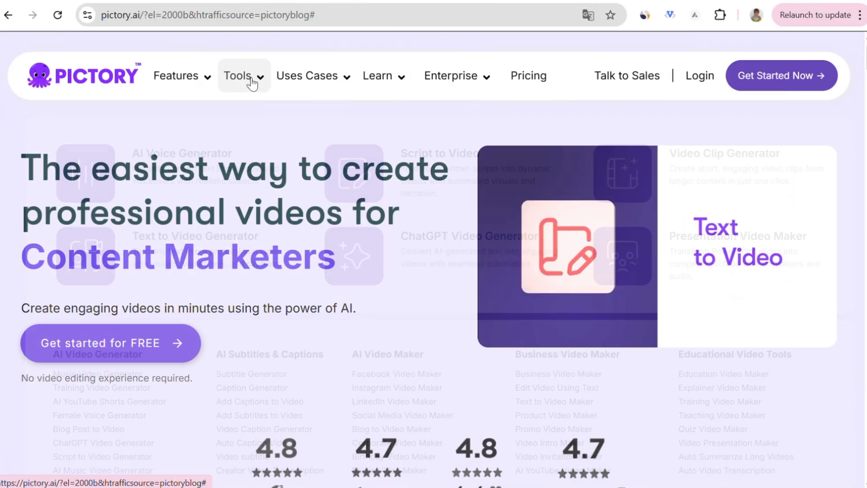
pyautogui.moveTo(251, 81)
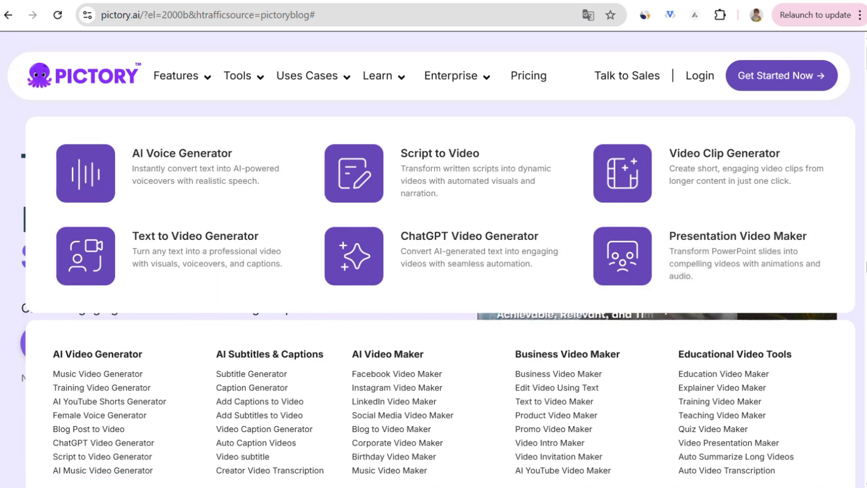
pyautogui.scroll(-15, 799, 258)
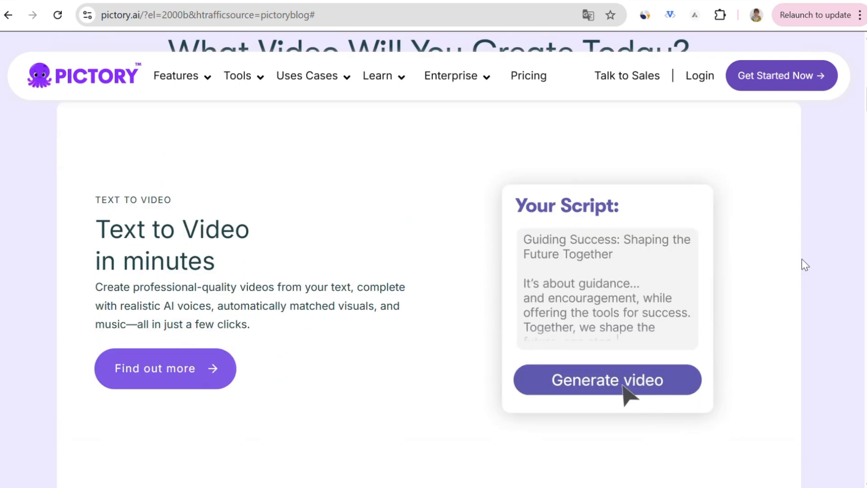
pyautogui.scroll(-15, 802, 265)
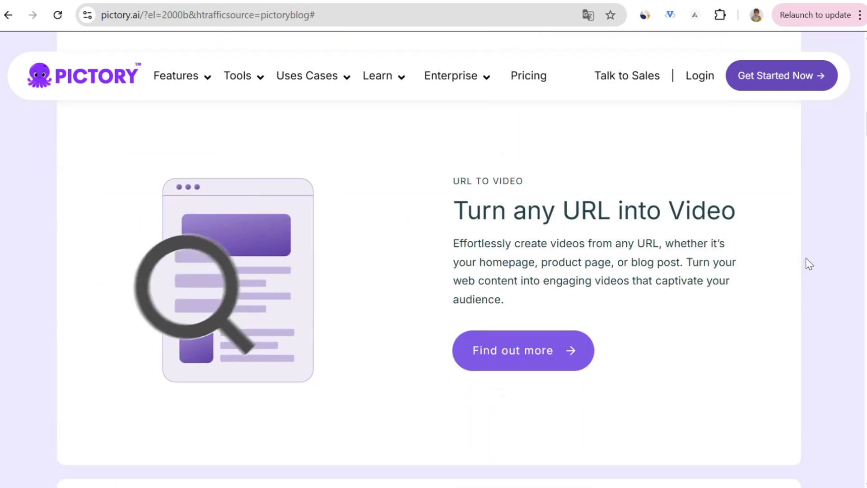
pyautogui.scroll(-1, 806, 258)
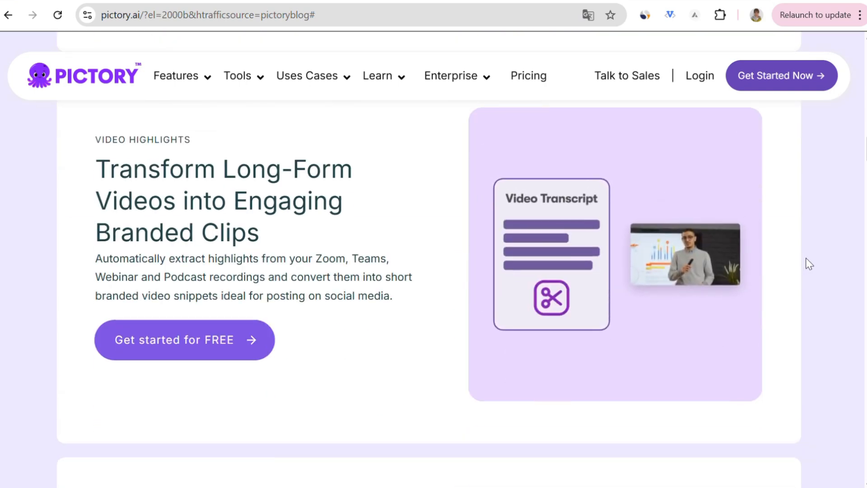
pyautogui.scroll(-9, 806, 258)
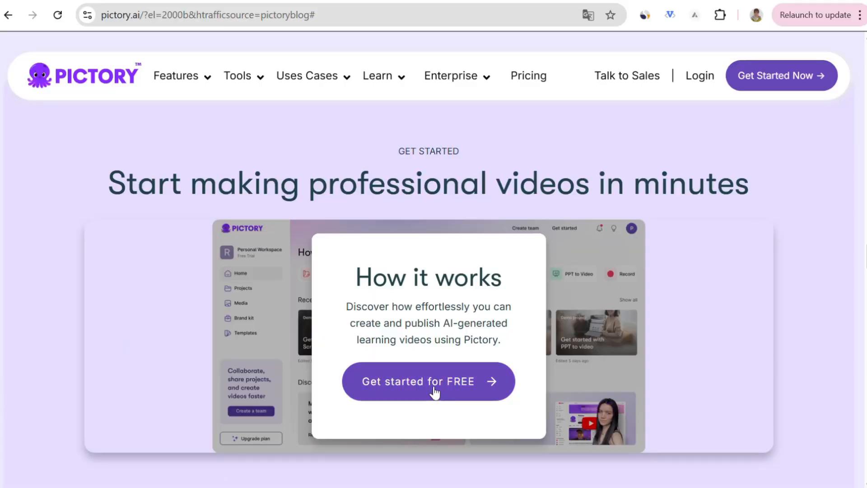
# - Start the free Pictory trial by signing up with a Google account
pyautogui.click(428, 387)
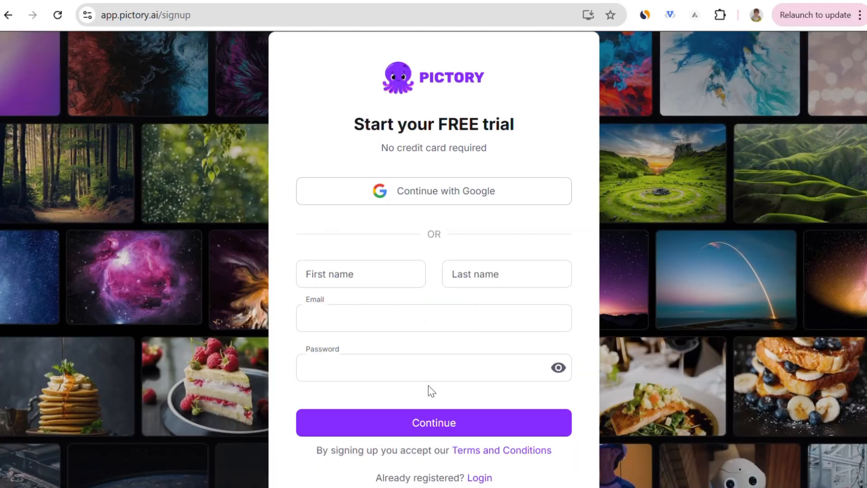
pyautogui.click(435, 194)
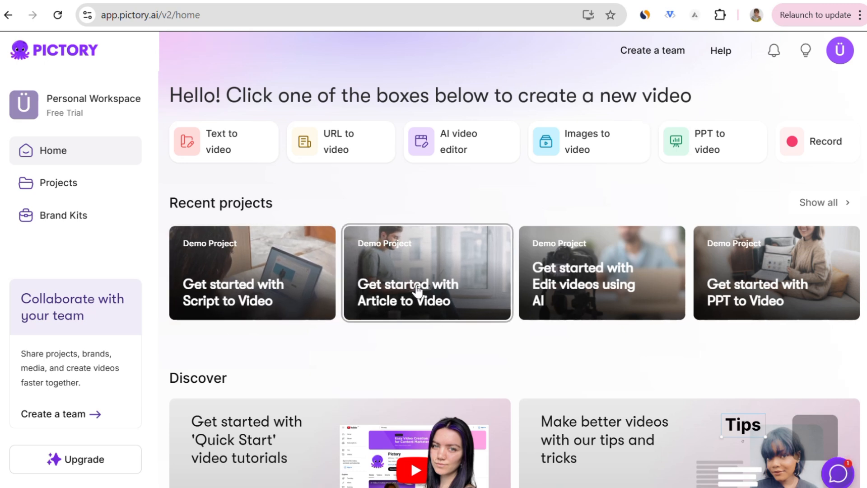
# - Open the Article to Video demo project and look through its source article and AI powered summary
pyautogui.click(420, 311)
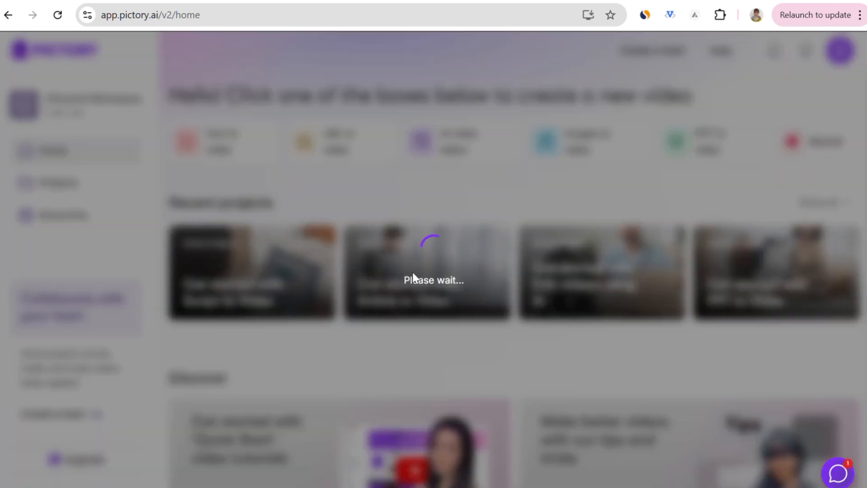
pyautogui.scroll(-10, 271, 234)
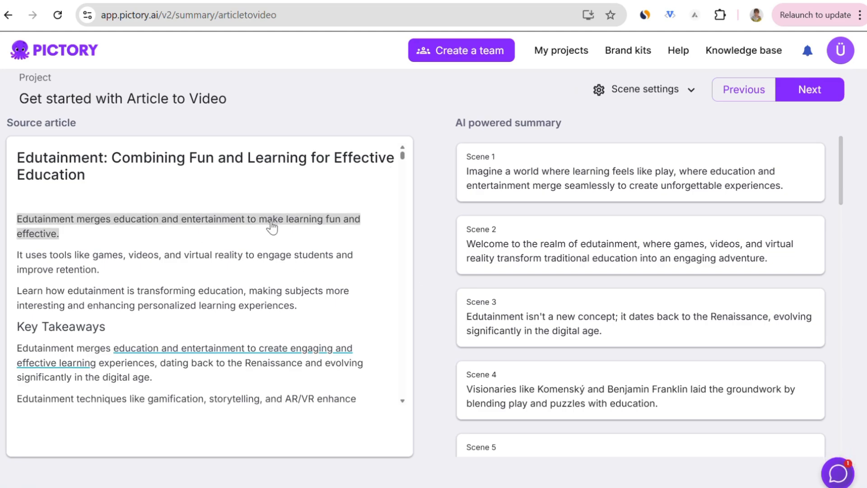
pyautogui.scroll(-7, 316, 230)
pyautogui.moveTo(402, 175); pyautogui.dragTo(433, 154)
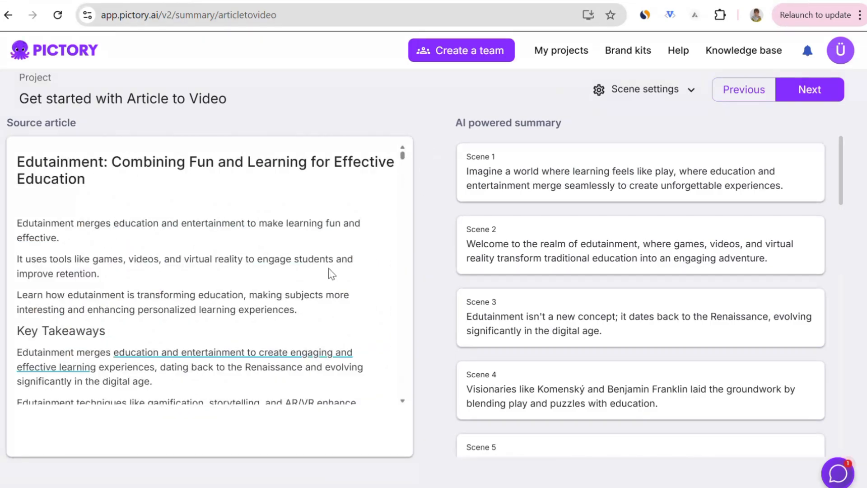
pyautogui.scroll(-2, 329, 273)
pyautogui.scroll(2, 332, 266)
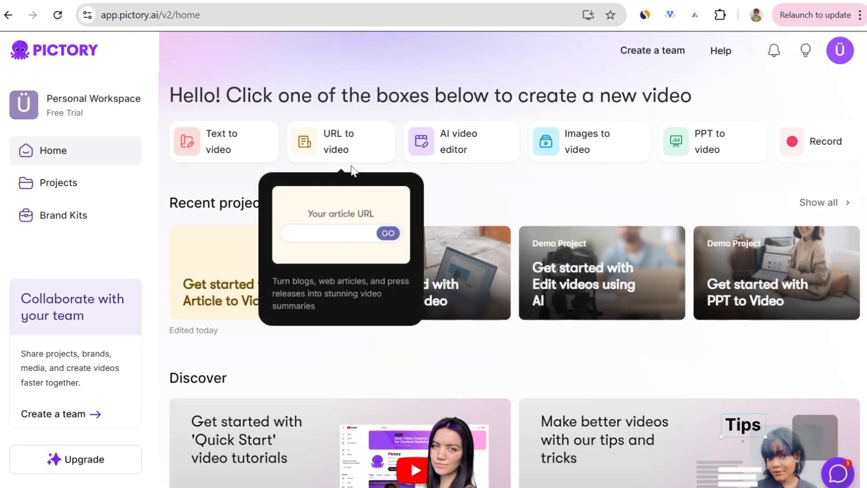
# - Generate a URL to video project from the blog article littlethingsonmyway.com/17-best-things-to-do-in-bali/
pyautogui.click(339, 147)
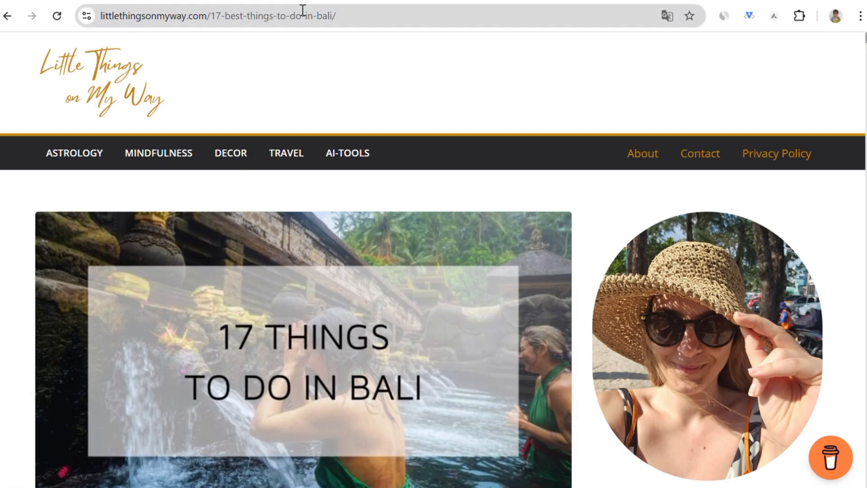
pyautogui.scroll(-10, 406, 325)
pyautogui.scroll(-15, 406, 325)
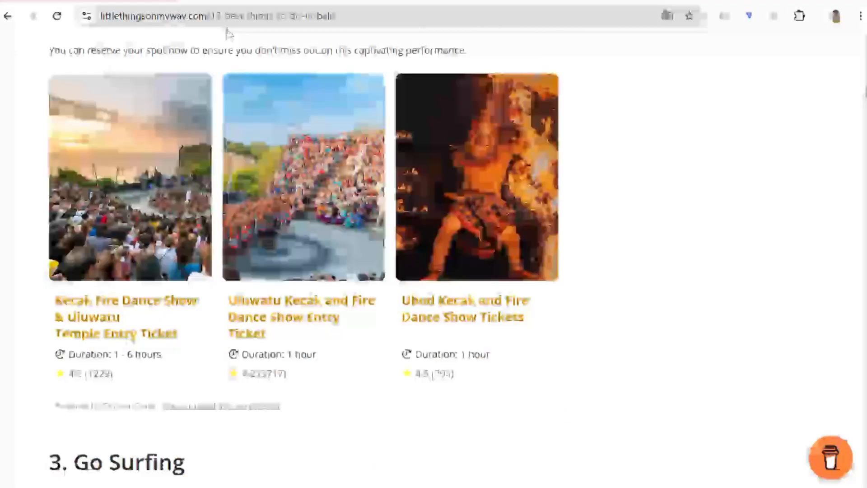
pyautogui.click(230, 16)
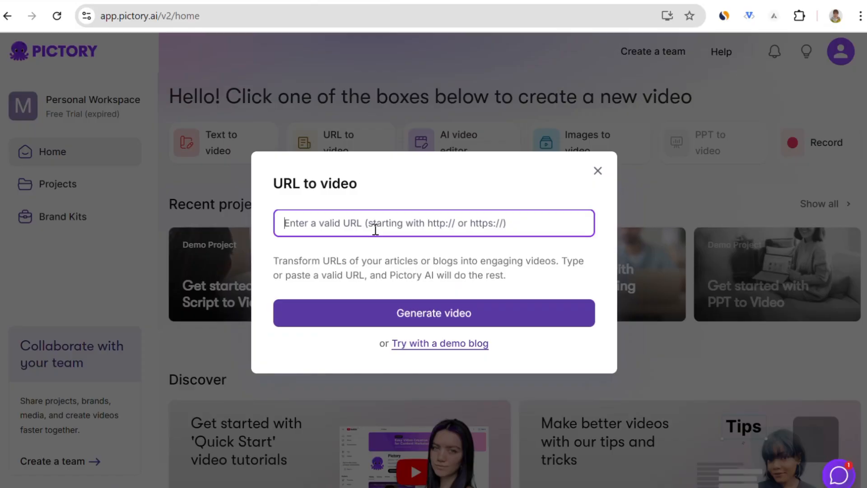
pyautogui.click(430, 310)
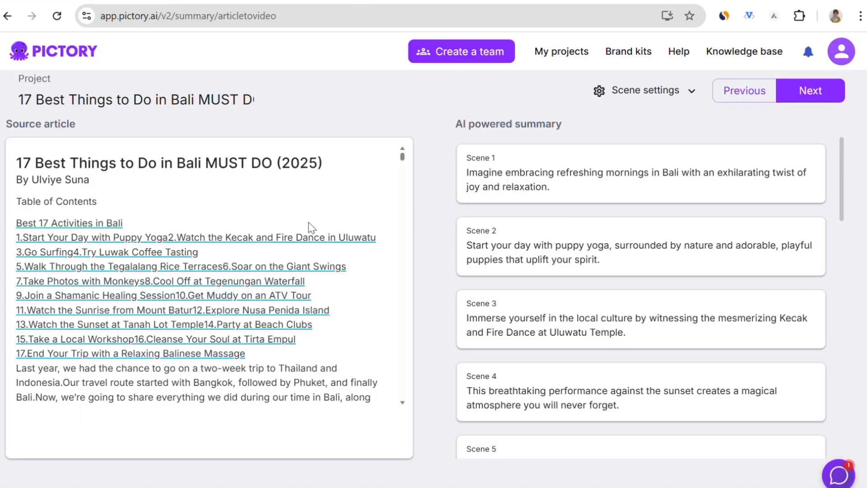
# - Read through the imported Bali source article and compare it with the scenes of the AI powered summary
pyautogui.scroll(-20, 329, 271)
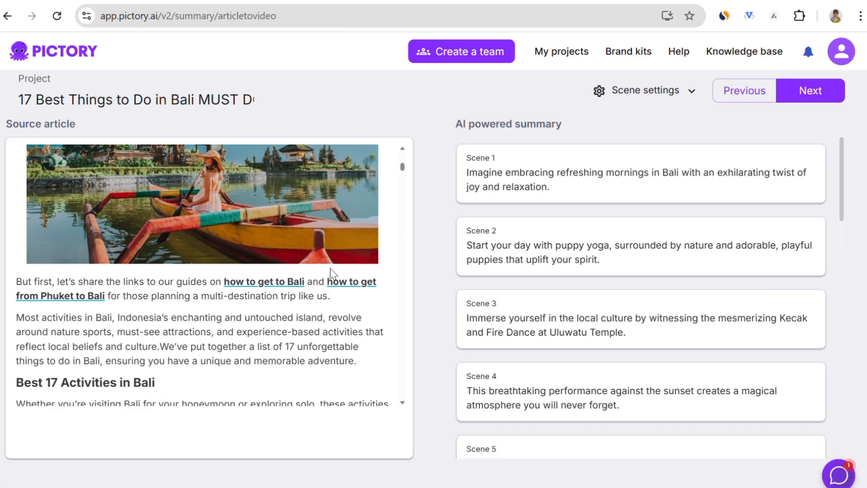
pyautogui.scroll(-10, 330, 272)
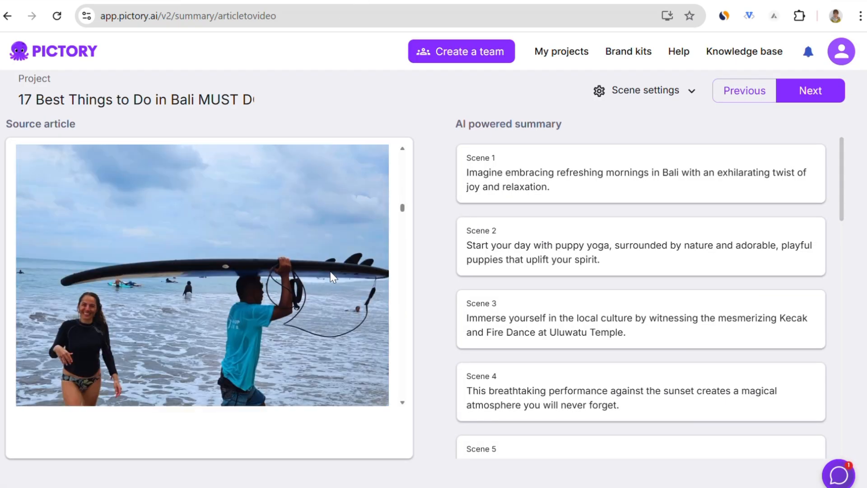
pyautogui.scroll(-15, 321, 293)
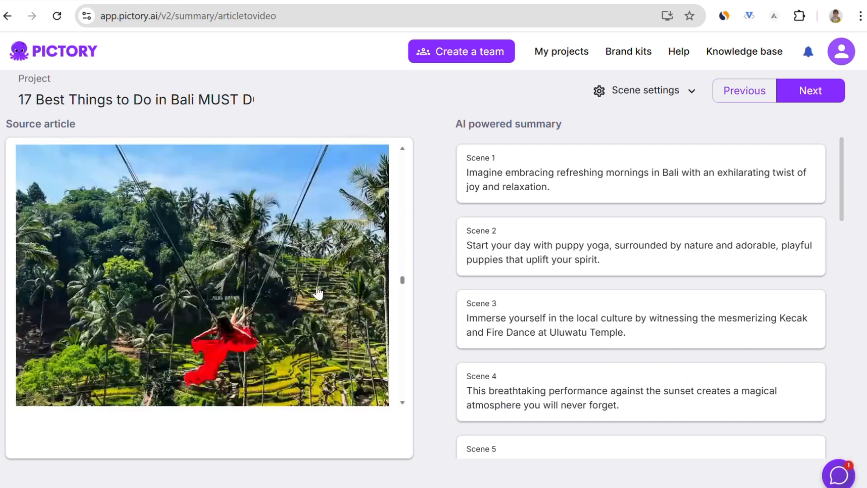
pyautogui.scroll(-10, 315, 295)
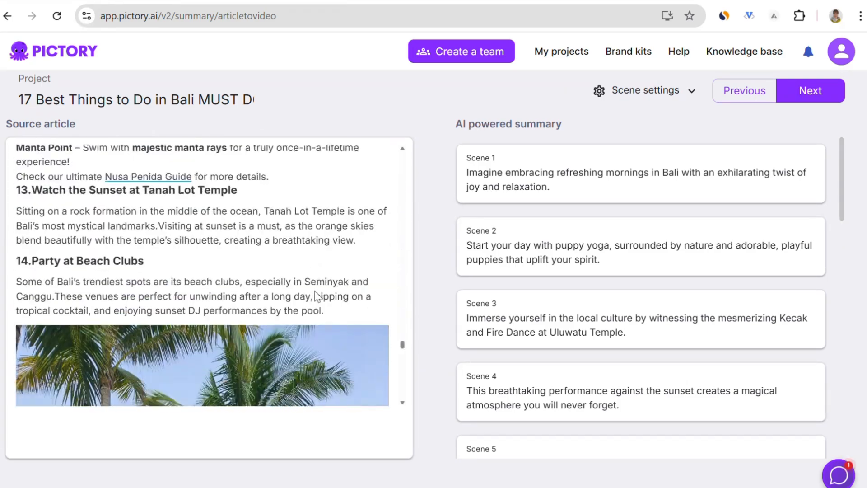
pyautogui.scroll(-7, 693, 248)
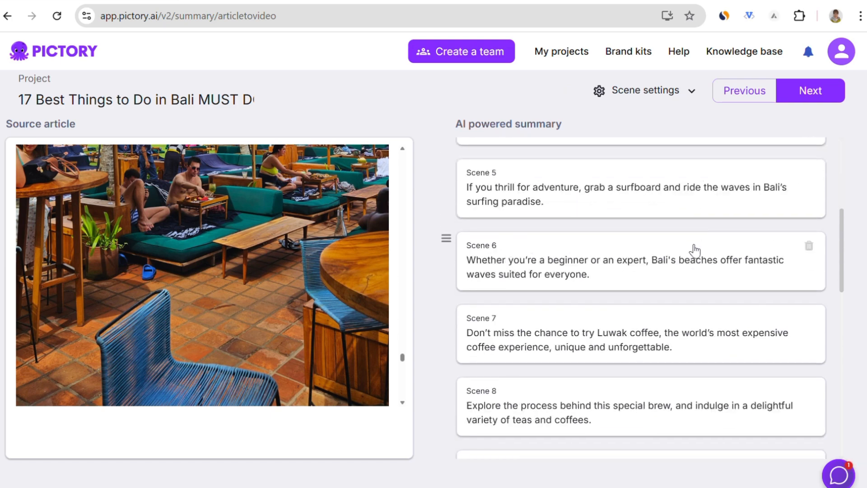
# - Try moving a summary scene one place down, and replace "expensive" with "unique" in Scene 7's Luwak coffee text
pyautogui.scroll(3, 586, 294)
pyautogui.moveTo(444, 233); pyautogui.dragTo(458, 316)
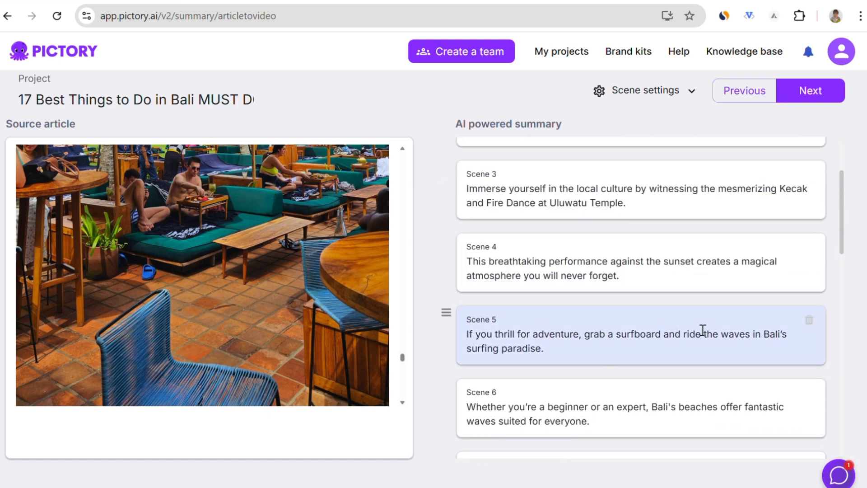
pyautogui.scroll(-5, 564, 350)
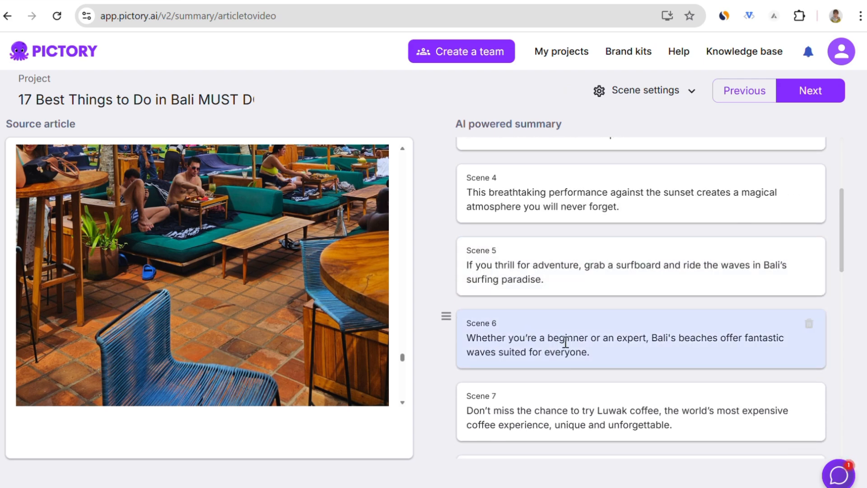
pyautogui.click(544, 289)
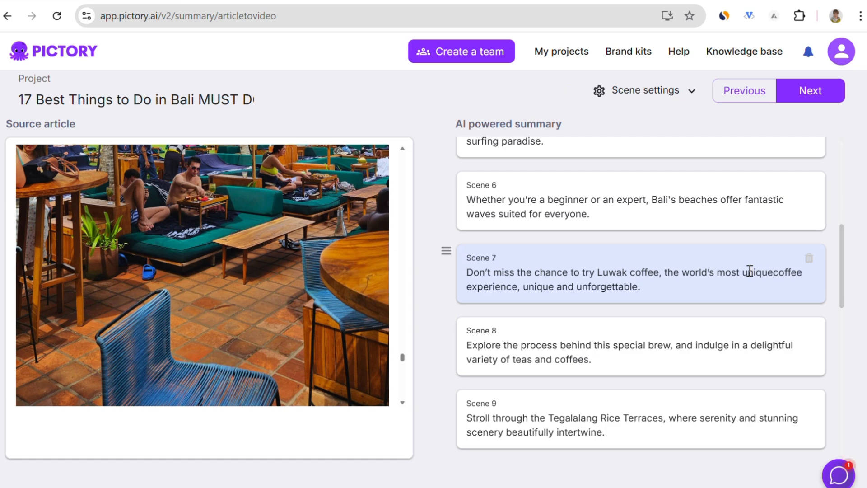
pyautogui.click(836, 300)
# - Check the remaining summary scenes and continue to the video storyboard
pyautogui.scroll(-12, 835, 282)
pyautogui.scroll(20, 836, 283)
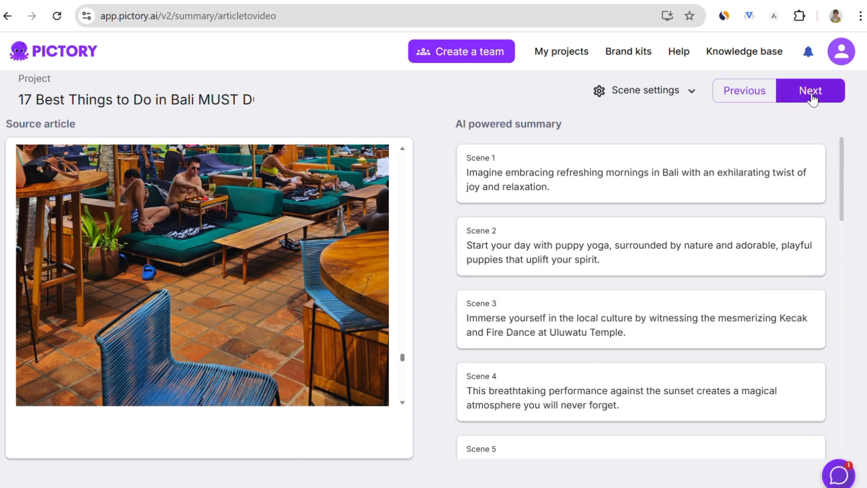
pyautogui.click(811, 92)
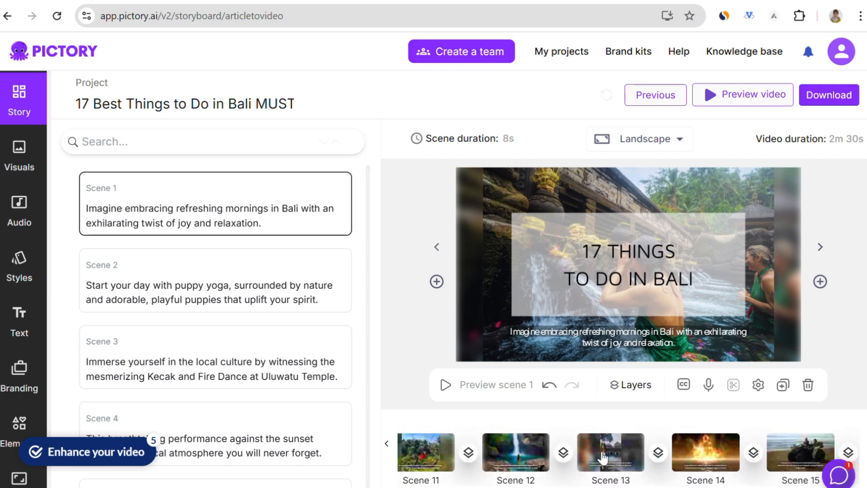
# - View the visuals and captions of Scenes 13, 16 and 15 in the storyboard
pyautogui.click(603, 458)
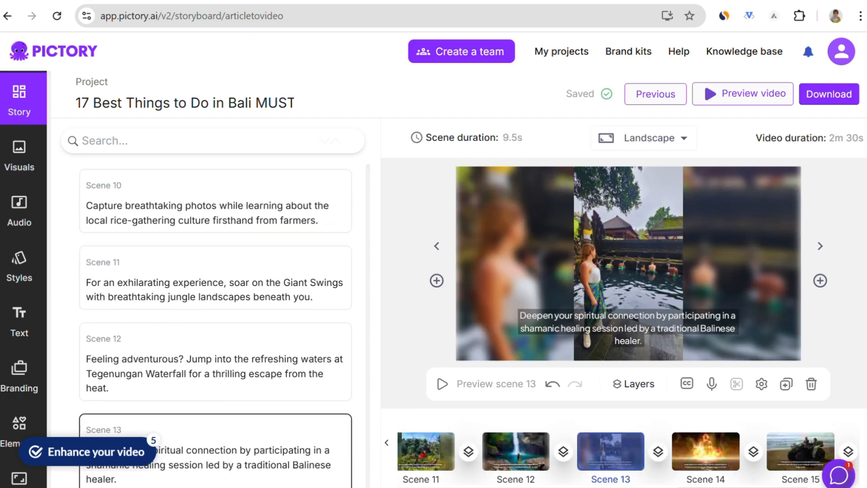
pyautogui.click(717, 458)
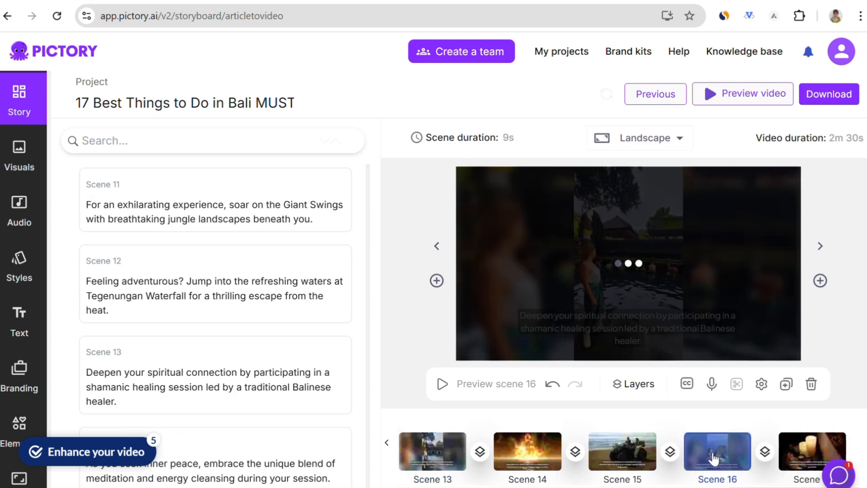
pyautogui.click(622, 456)
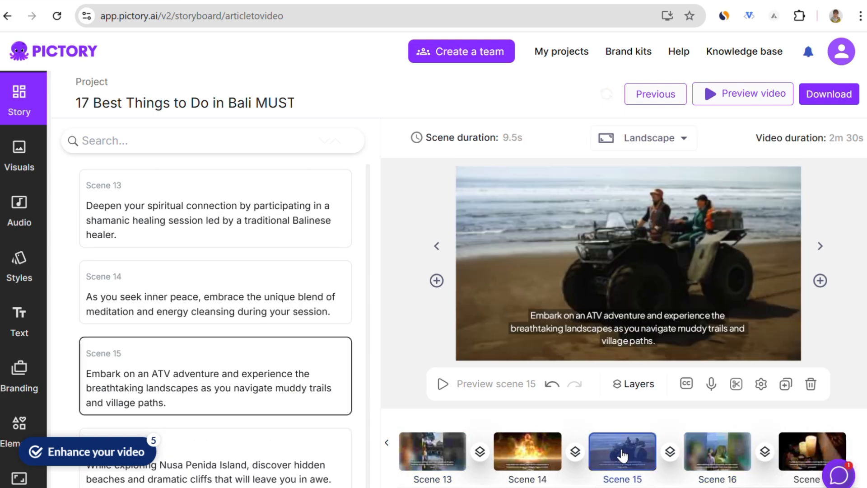
# - Examine Scene 11's duration setting with its apply-to options, and look over the available video aspect ratios
pyautogui.click(512, 138)
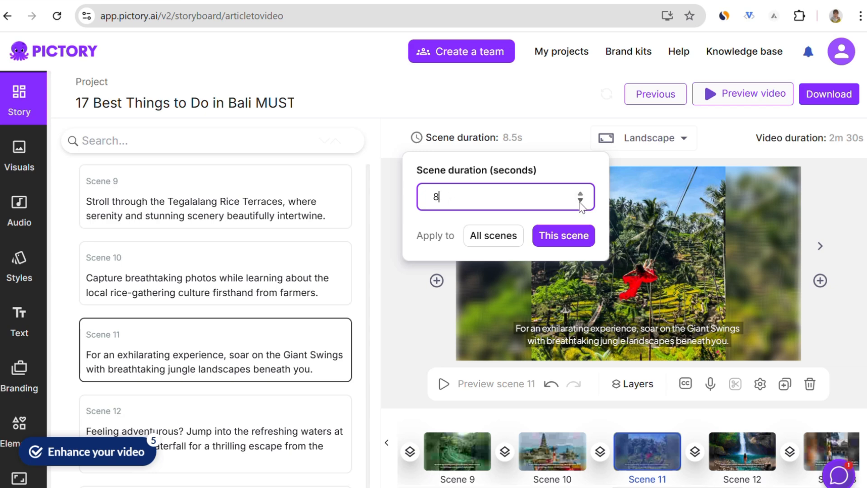
pyautogui.click(579, 193)
pyautogui.click(493, 235)
pyautogui.click(678, 138)
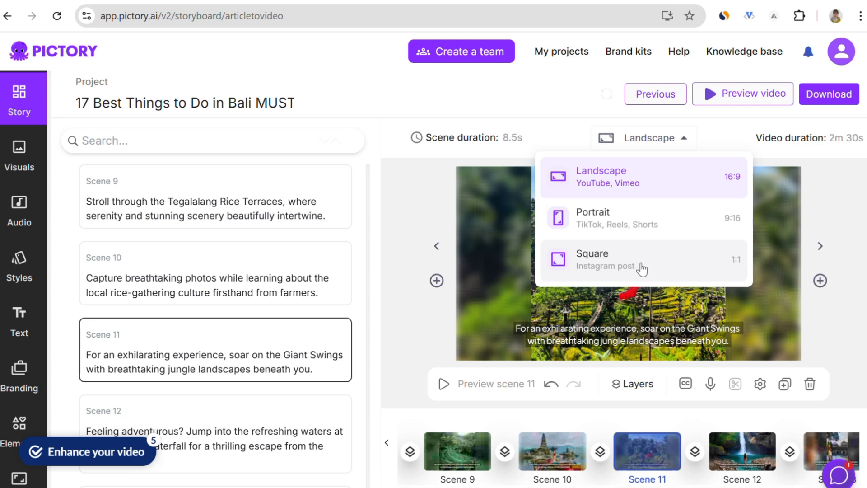
pyautogui.click(719, 136)
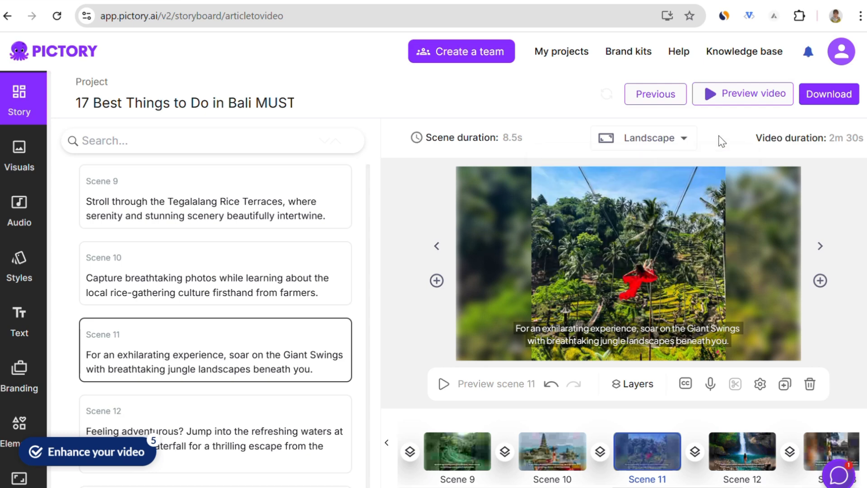
# - View Scenes 9 and 15 in the storyboard and try repositioning Scene 15 in the scene list
pyautogui.click(461, 459)
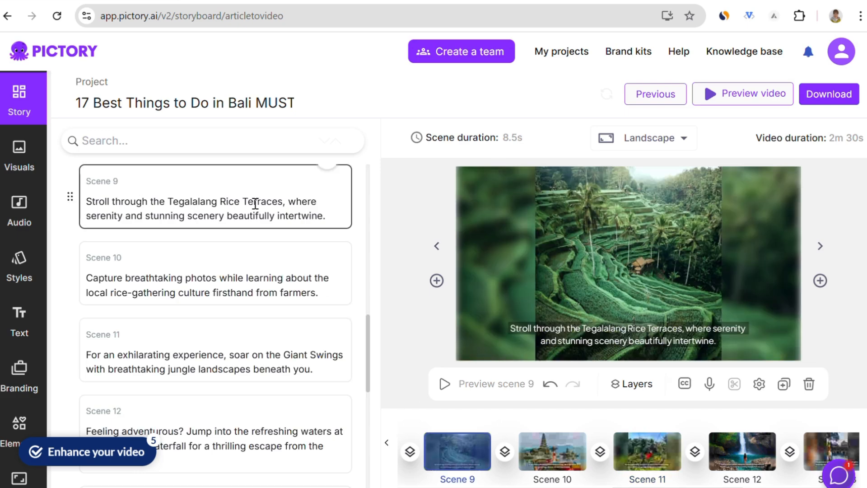
pyautogui.scroll(-10, 254, 201)
pyautogui.click(233, 289)
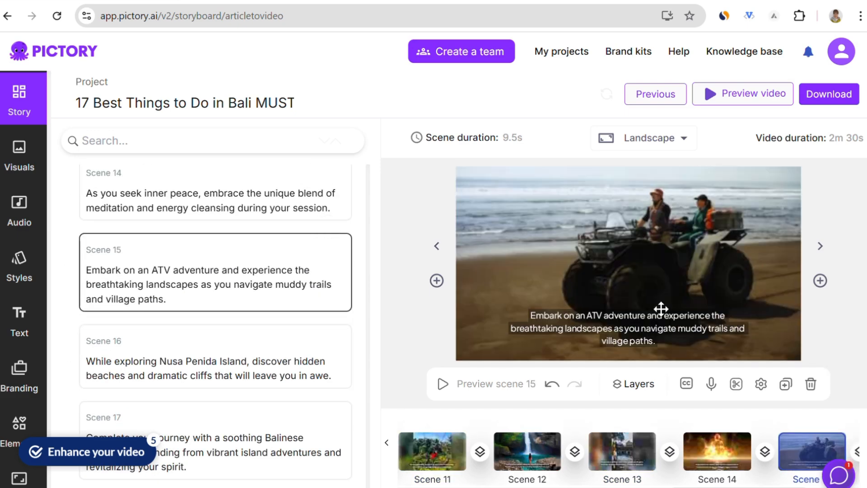
pyautogui.moveTo(70, 271)
pyautogui.mouseDown()
pyautogui.moveTo(75, 262)
pyautogui.moveTo(64, 323)
pyautogui.moveTo(68, 432)
pyautogui.moveTo(75, 277)
pyautogui.mouseUp()
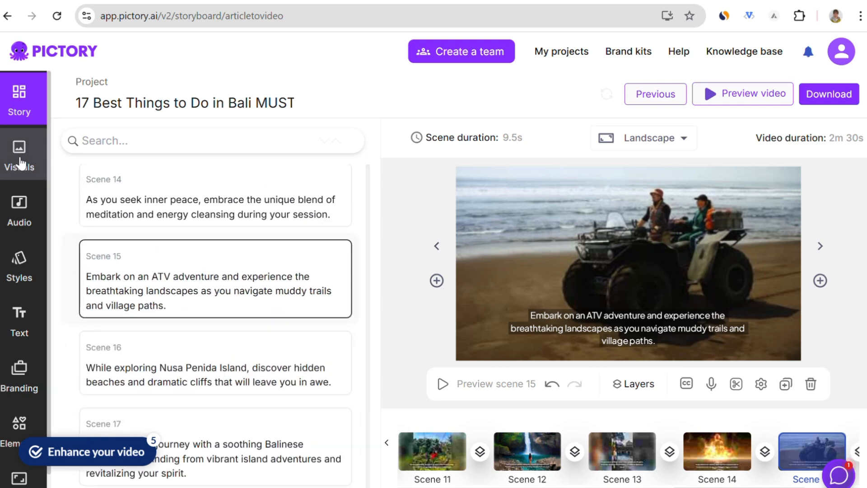
# - Search the visuals library for "surf" and replace Scene 6's visual with the "Surfing at Sunset" clip
pyautogui.click(20, 163)
pyautogui.scroll(5, 624, 454)
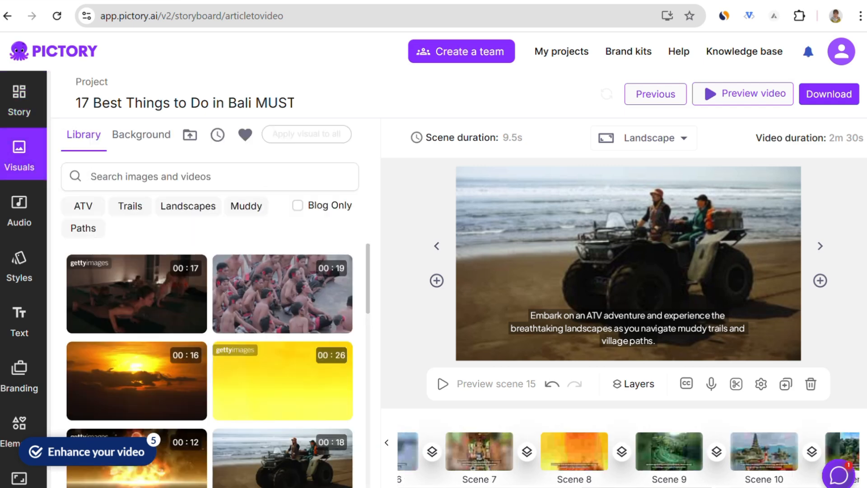
pyautogui.click(654, 452)
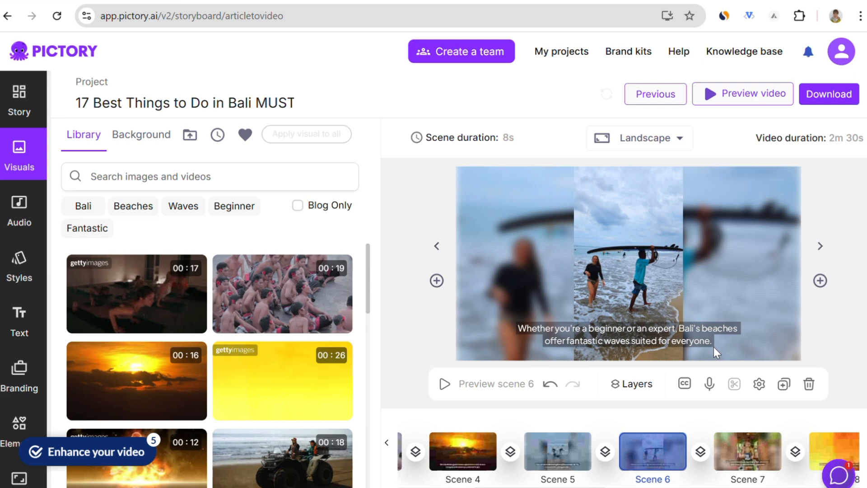
pyautogui.click(163, 177)
pyautogui.write('surf')
pyautogui.press('Return')
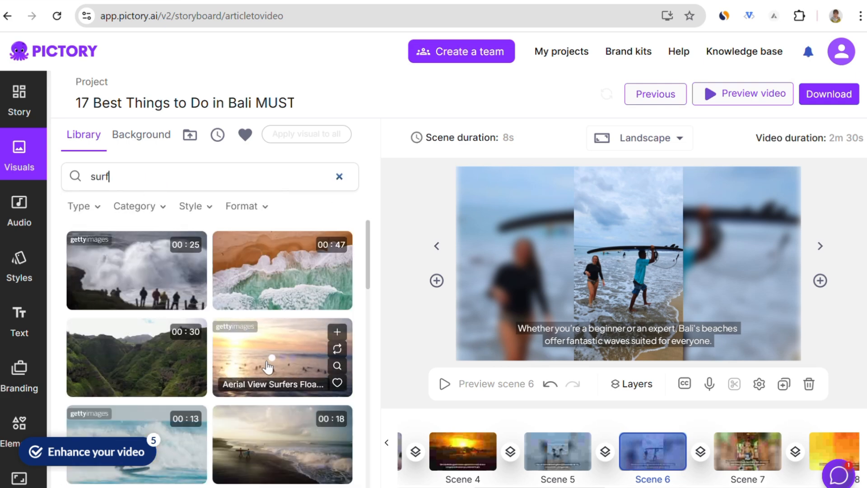
pyautogui.scroll(-1, 130, 317)
pyautogui.scroll(-1, 181, 344)
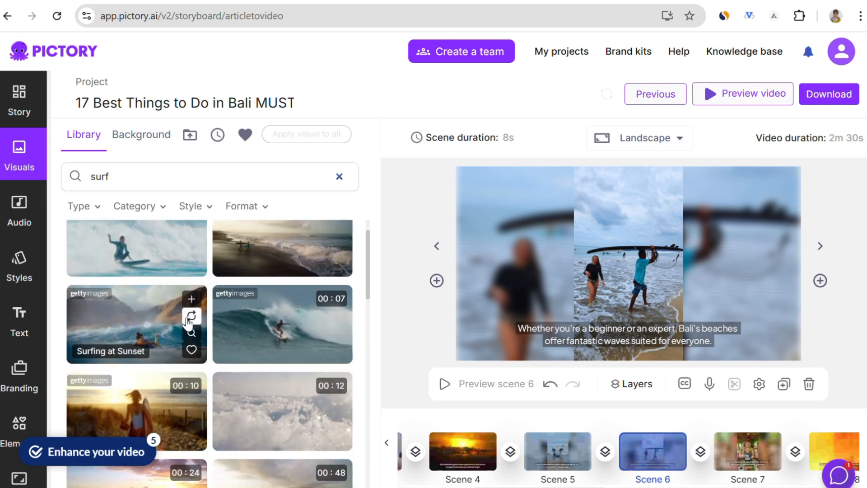
pyautogui.click(192, 316)
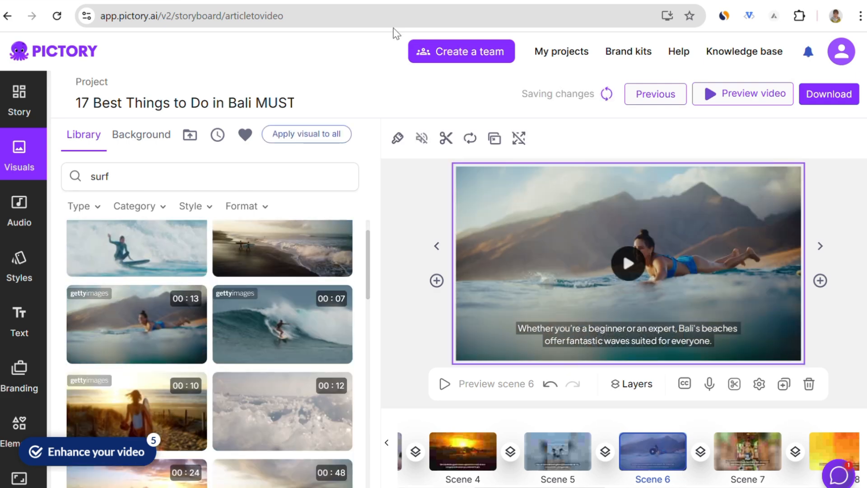
# - Browse the English standard voices, dismiss the realistic AI voices promotion, and apply the Belinda female voiceover
pyautogui.click(20, 220)
pyautogui.click(134, 299)
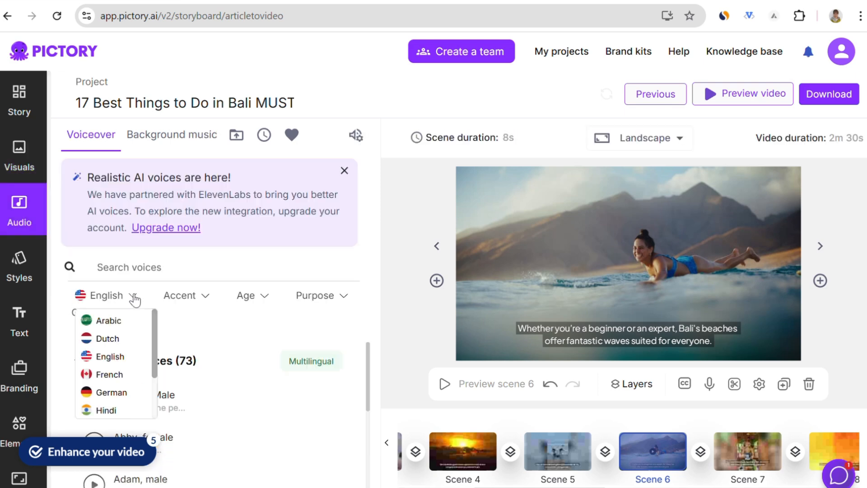
pyautogui.scroll(-5, 370, 381)
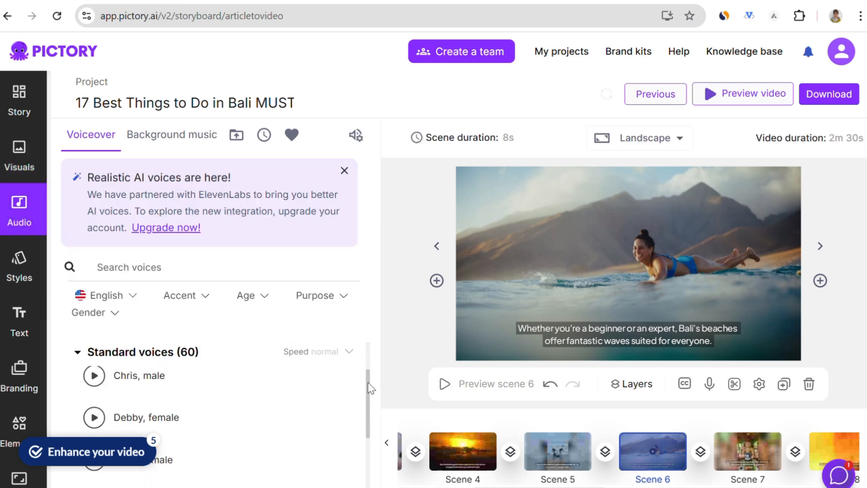
pyautogui.click(344, 172)
pyautogui.moveTo(368, 324); pyautogui.dragTo(376, 305)
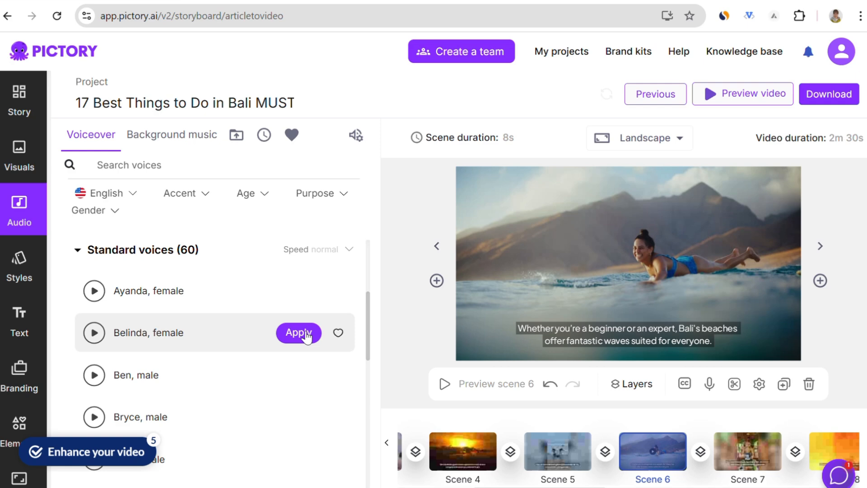
pyautogui.click(306, 336)
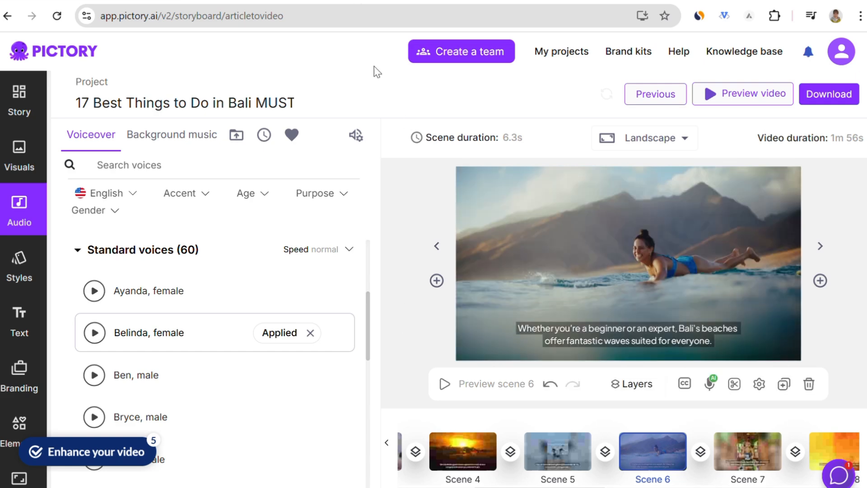
# - Filter the background music by the Exotic mood, sample the track "Bamako Bounce" and apply it to the video
pyautogui.click(171, 134)
pyautogui.scroll(-5, 271, 352)
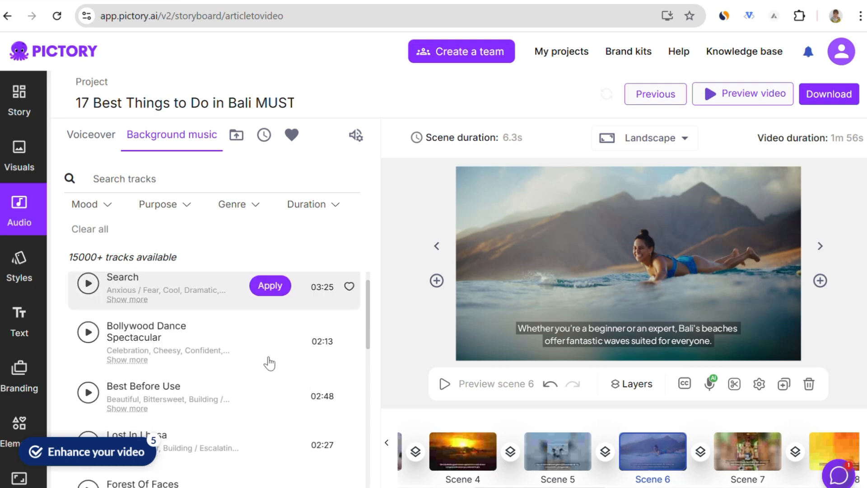
pyautogui.scroll(3, 268, 358)
pyautogui.click(107, 204)
pyautogui.moveTo(193, 239); pyautogui.dragTo(196, 264)
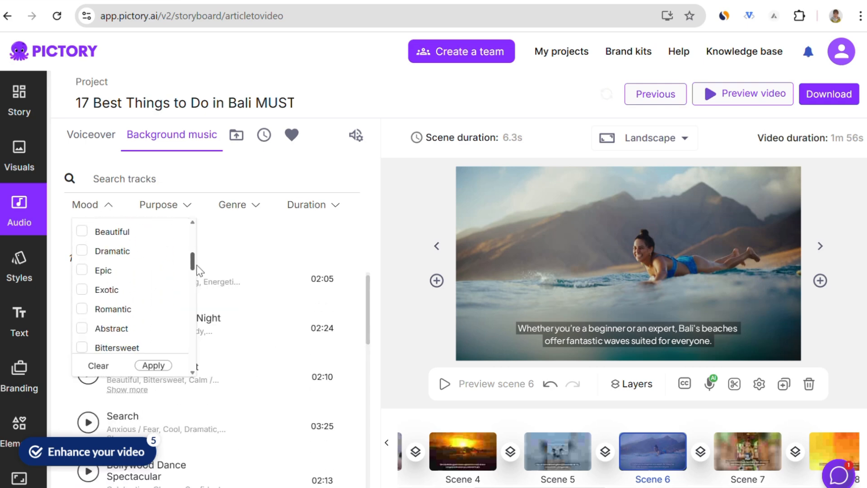
pyautogui.click(83, 290)
pyautogui.scroll(-2, 136, 379)
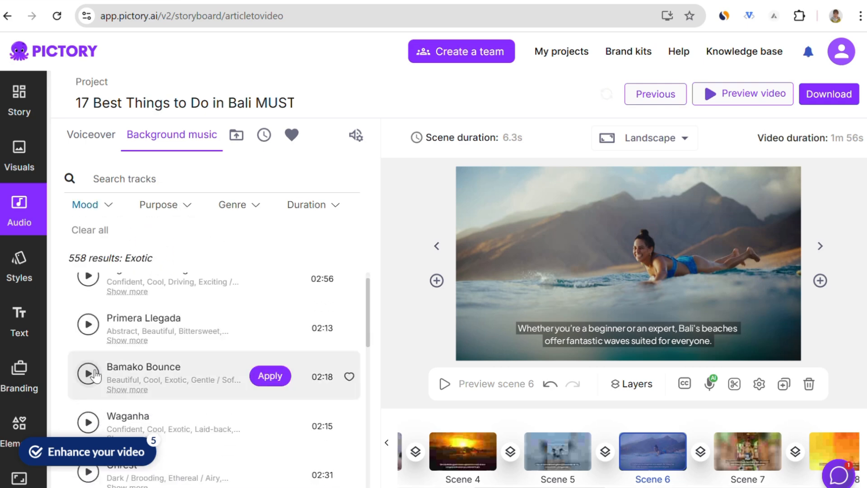
pyautogui.click(88, 373)
pyautogui.click(271, 377)
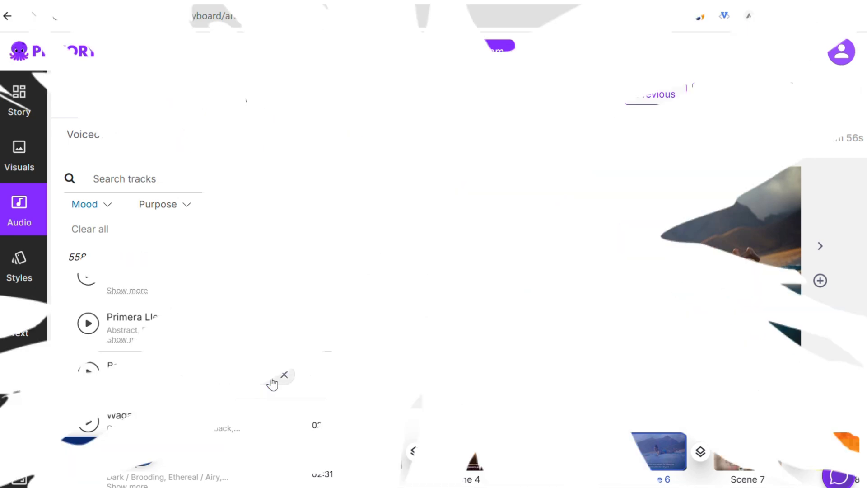
# - Try out caption styles from the styles library on Scene 6 and apply the Suite style
pyautogui.click(23, 270)
pyautogui.scroll(-10, 260, 270)
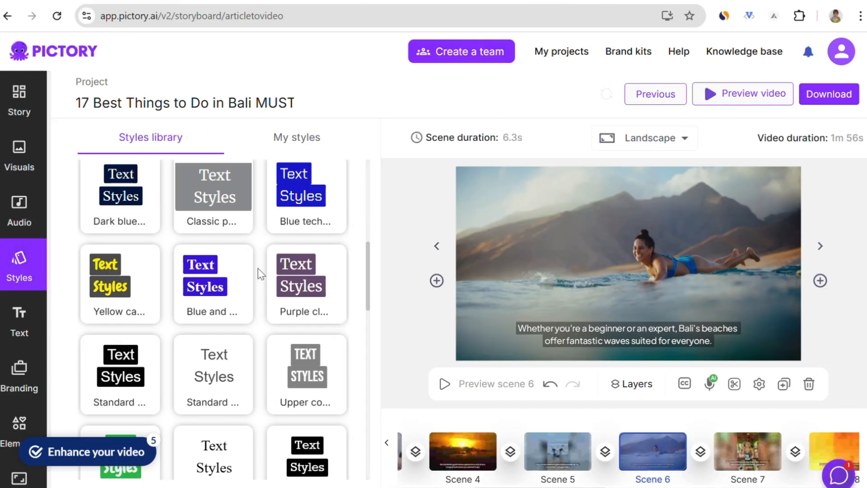
pyautogui.click(119, 253)
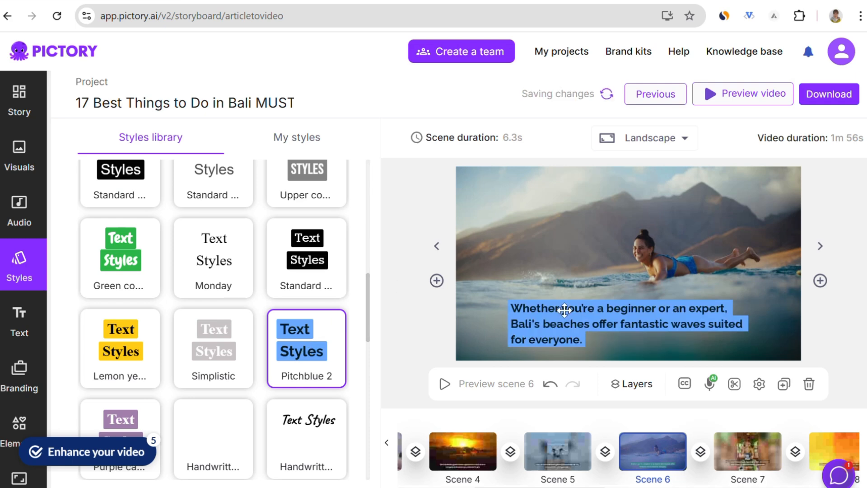
pyautogui.scroll(-10, 309, 329)
pyautogui.click(213, 311)
# - Change Scene 6's caption font to Arial, make it bold, and apply the caption formatting to all scenes
pyautogui.click(630, 325)
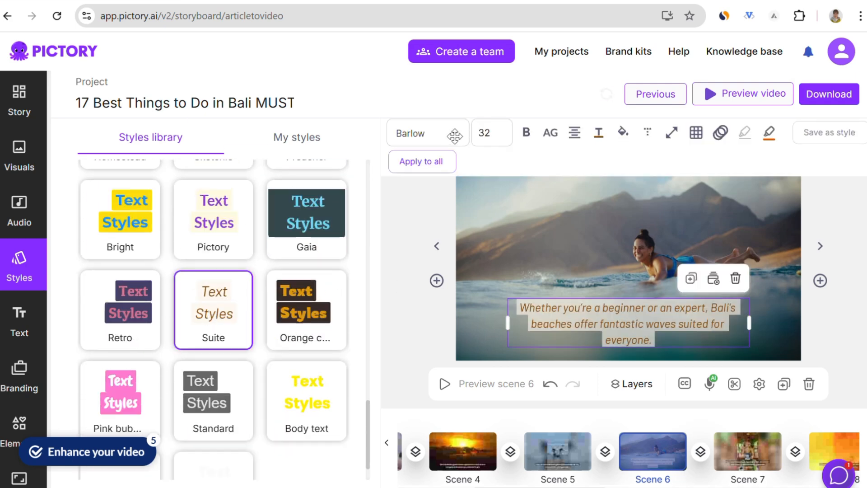
pyautogui.click(427, 132)
pyautogui.click(412, 273)
pyautogui.click(524, 138)
pyautogui.click(493, 162)
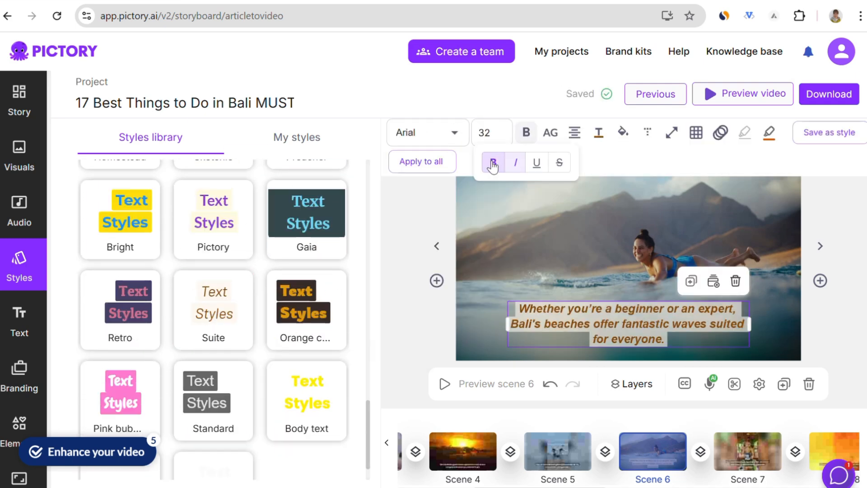
pyautogui.click(421, 162)
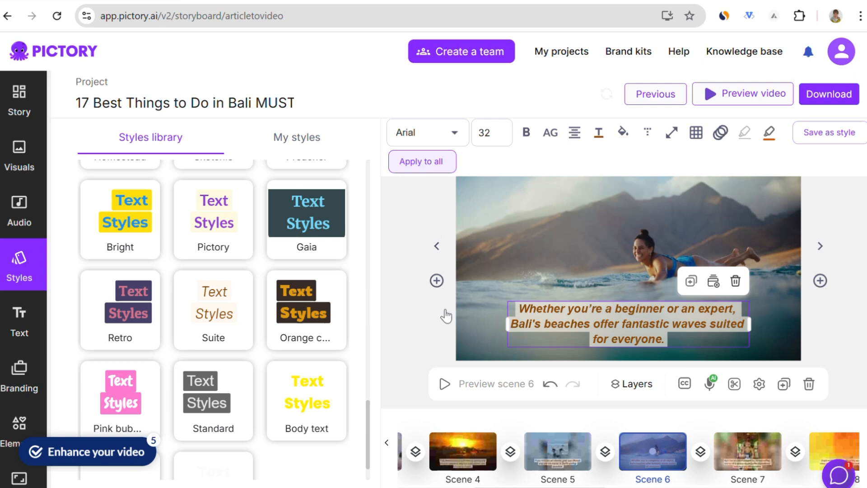
# - Add a two-line heading "17 THINGS / TO DO IN BALI" to Scene 1 and move it up, clear of the caption
pyautogui.click(19, 321)
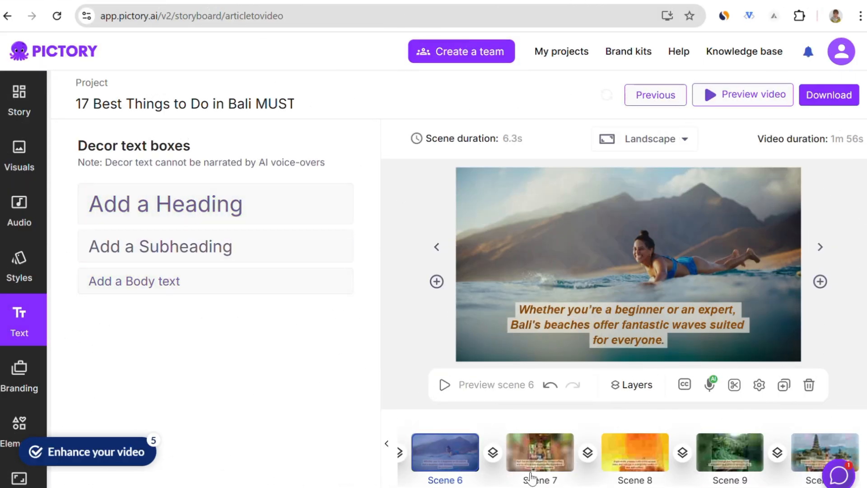
pyautogui.click(388, 444)
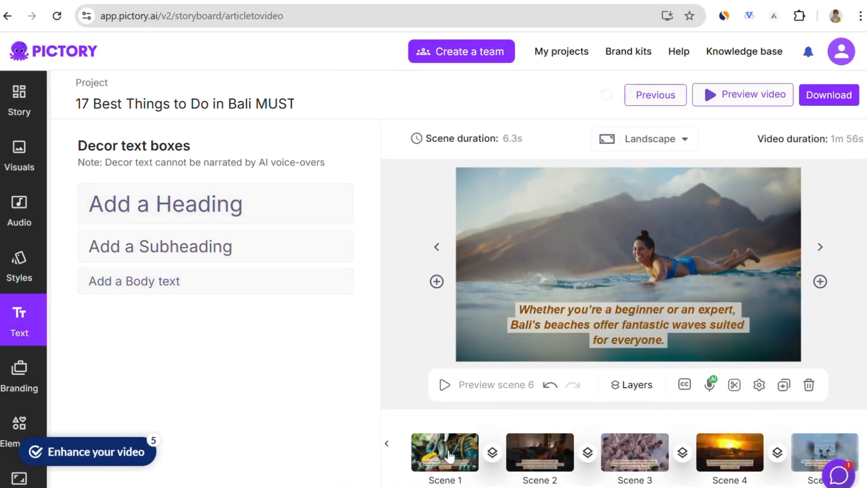
pyautogui.click(450, 457)
pyautogui.click(209, 203)
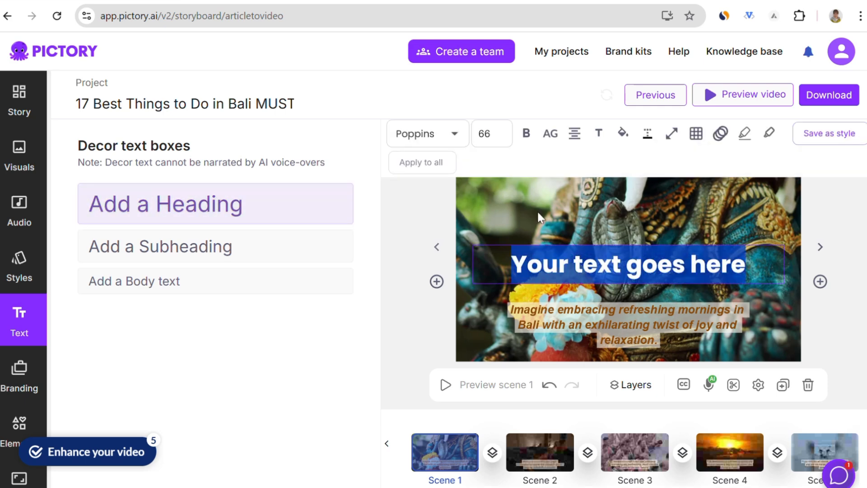
pyautogui.write('17')
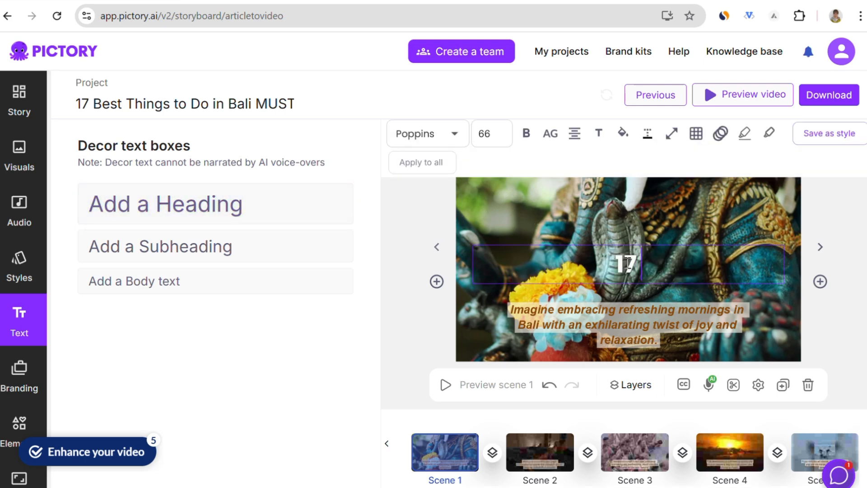
pyautogui.press('capslock')
pyautogui.write('THINGS')
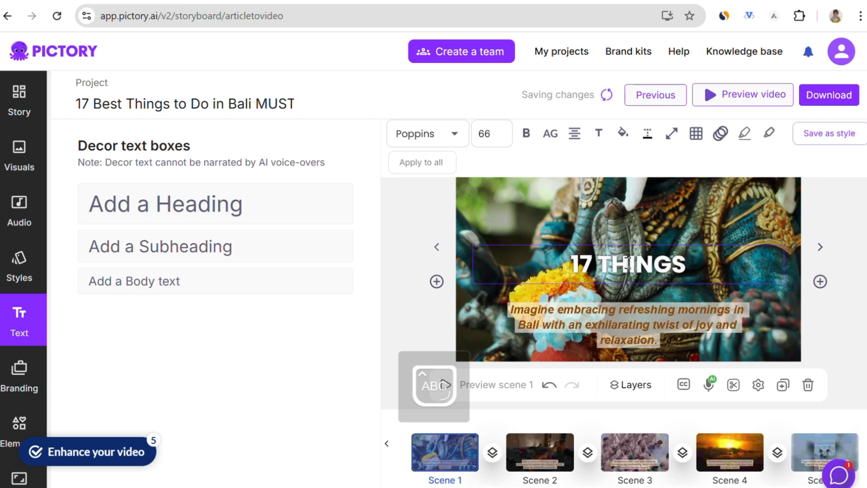
pyautogui.press('Return')
pyautogui.write('TO DO IN BALI')
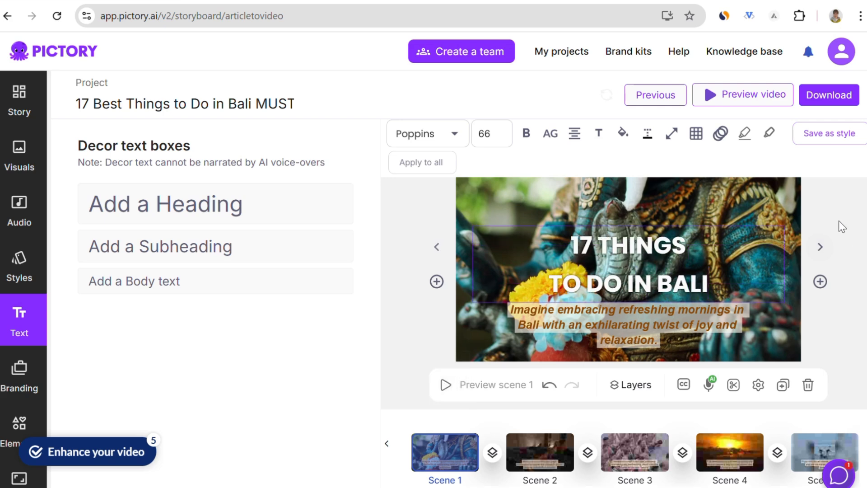
pyautogui.moveTo(631, 247); pyautogui.dragTo(627, 209)
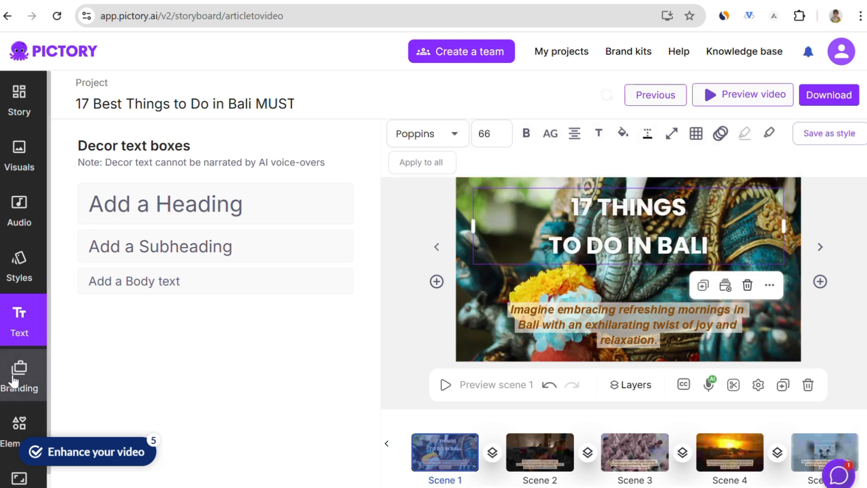
# - Look over the branding options, and browse the stickers and GIFs offered as video elements
pyautogui.click(14, 382)
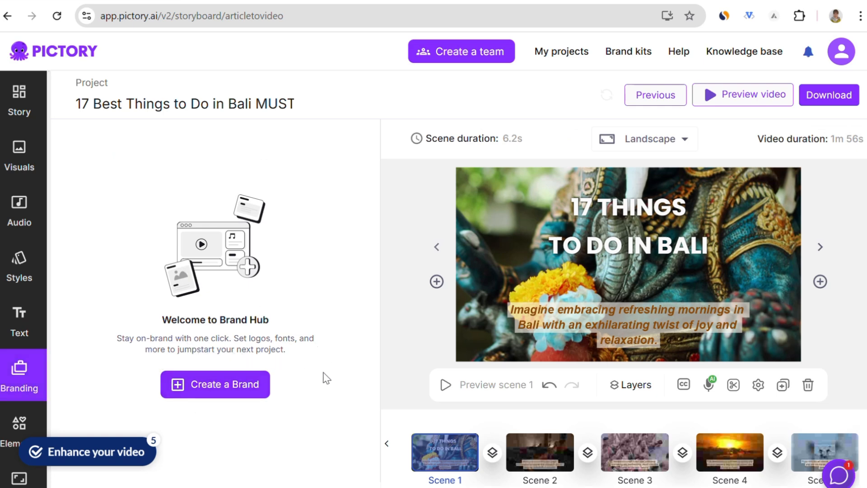
pyautogui.click(18, 424)
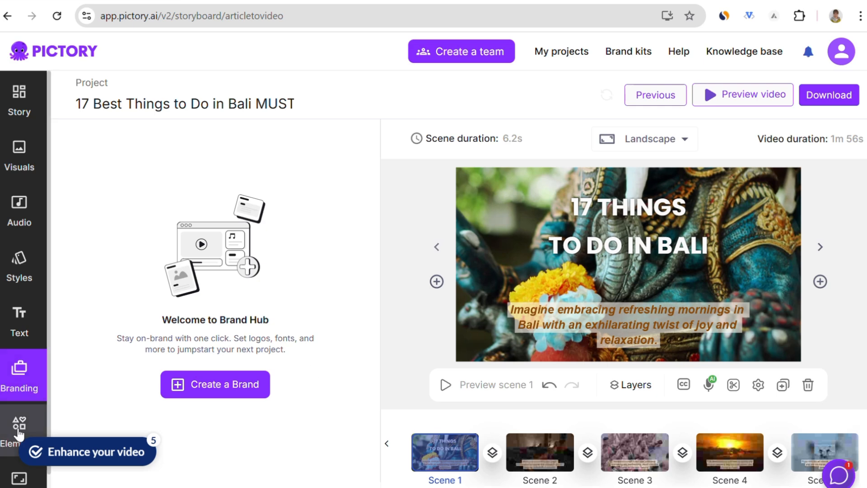
pyautogui.click(182, 146)
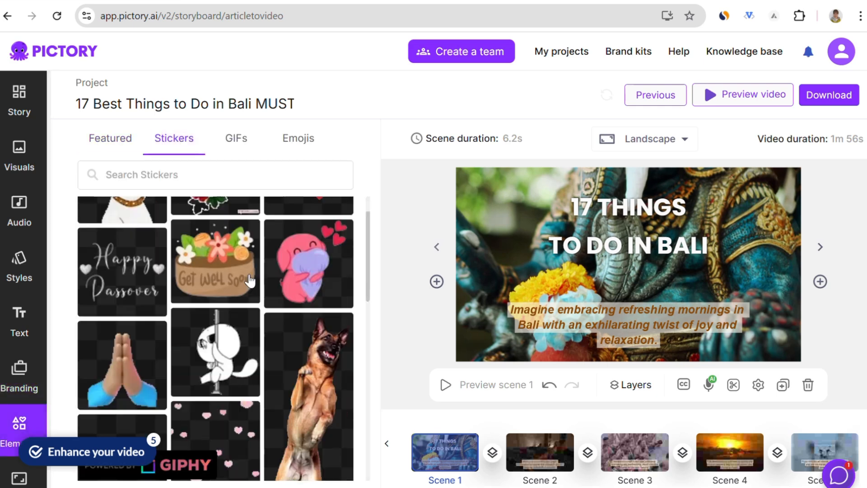
pyautogui.scroll(-5, 267, 304)
pyautogui.click(236, 140)
pyautogui.scroll(-5, 284, 296)
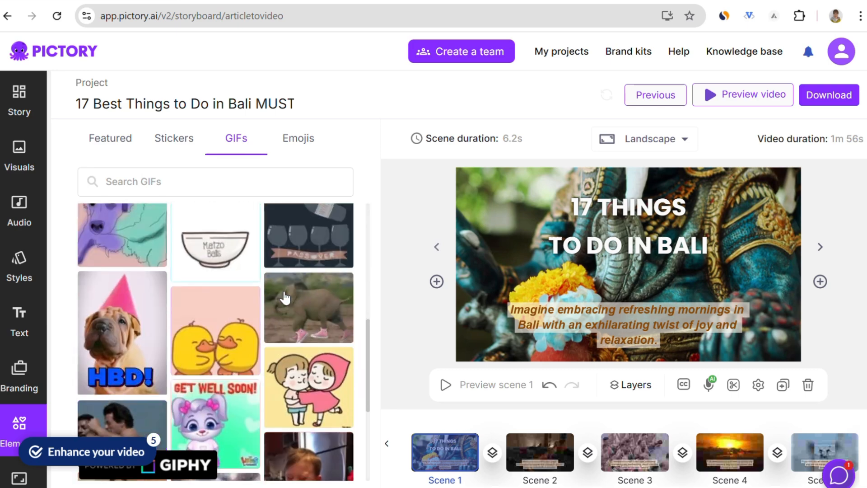
# - Search the stickers for "boat", place a "Let's Travel" globe sticker in Scene 1's upper-left corner, and preview the video
pyautogui.scroll(10, 289, 301)
pyautogui.click(168, 148)
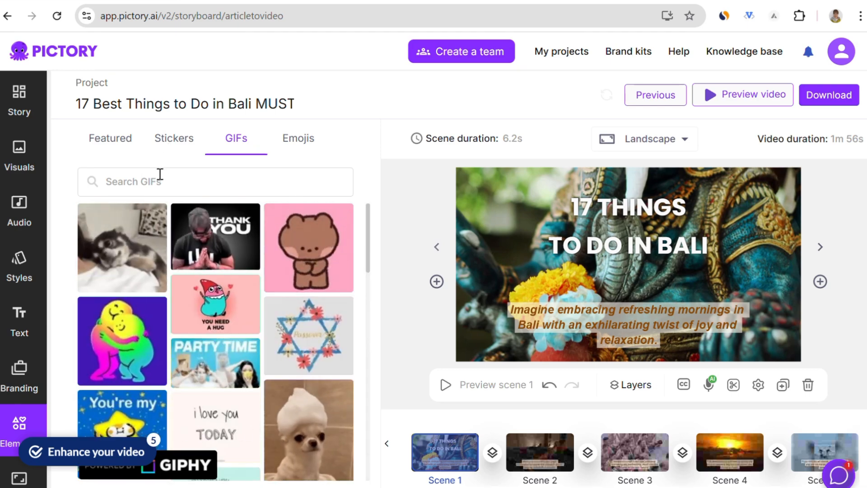
pyautogui.click(177, 175)
pyautogui.write('boat')
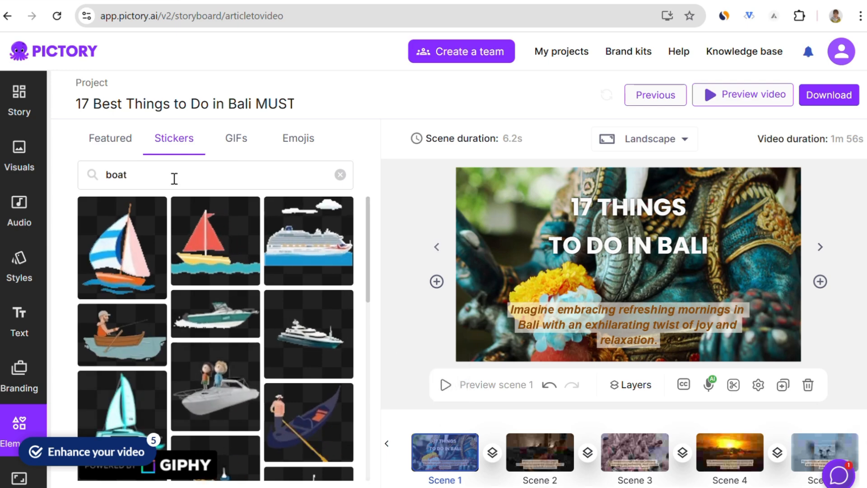
pyautogui.doubleClick(174, 177)
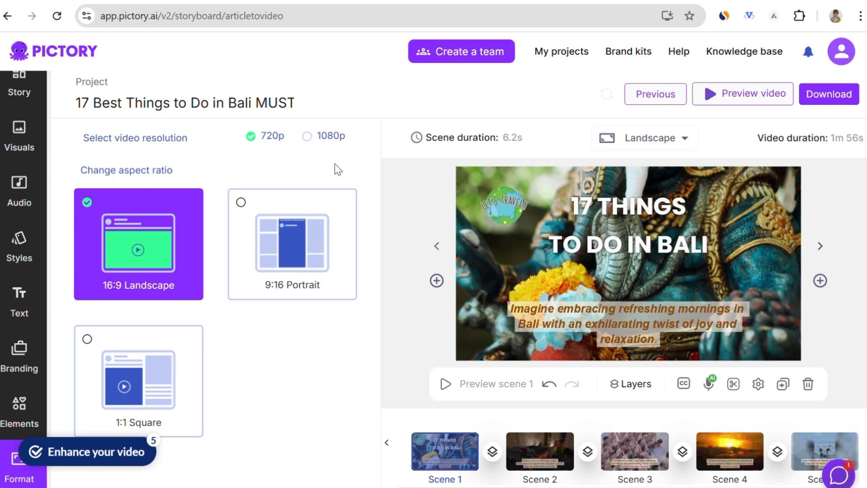
pyautogui.click(744, 97)
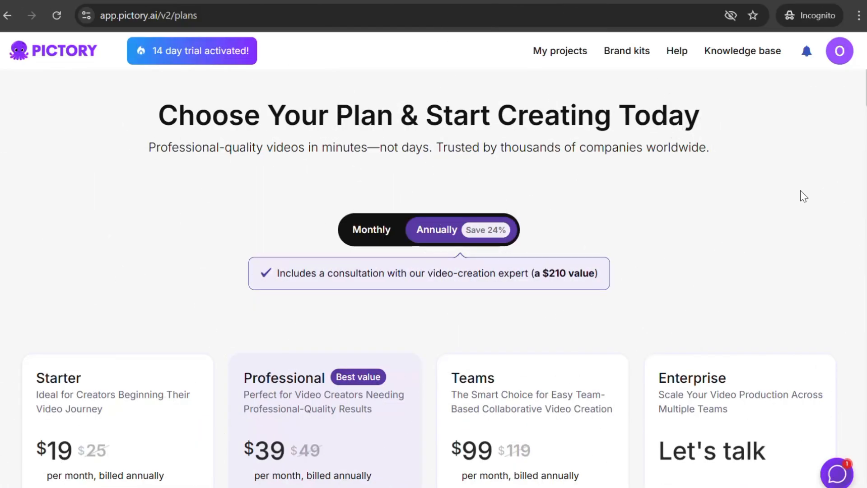
# - Look over the annual prices and included features of the Starter, Professional, Teams and Enterprise plans
pyautogui.scroll(-5, 812, 200)
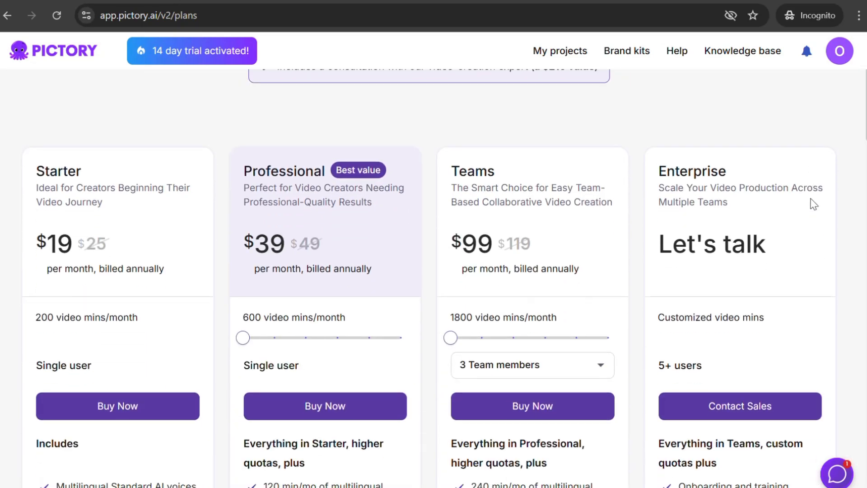
pyautogui.scroll(-2, 813, 205)
pyautogui.scroll(6, 813, 205)
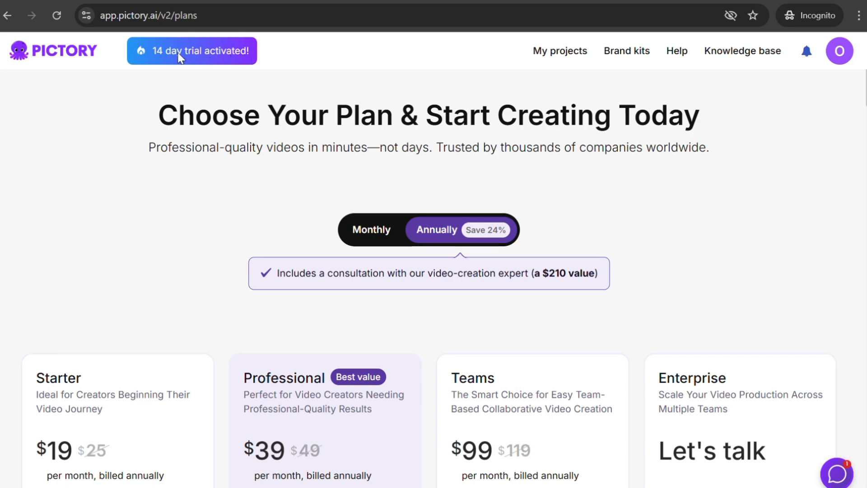
pyautogui.scroll(-12, 813, 233)
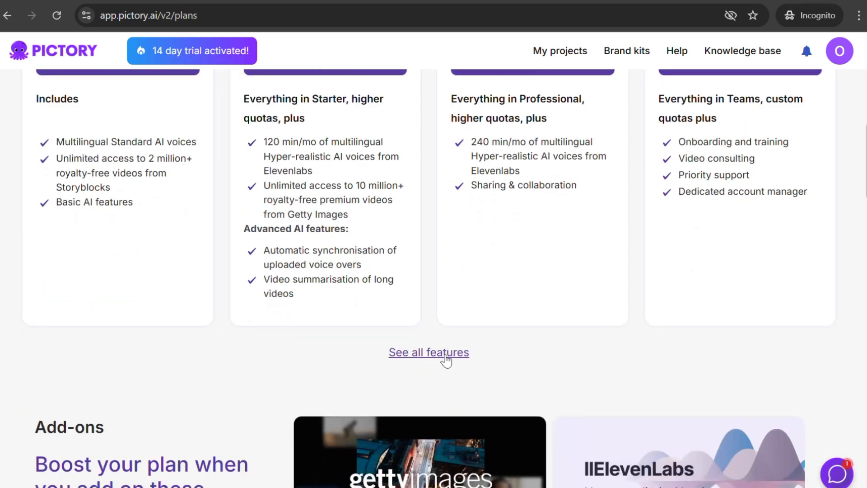
# - Open the full feature comparison and examine the video limits, media, voice-over, export and support options across the plans
pyautogui.click(445, 356)
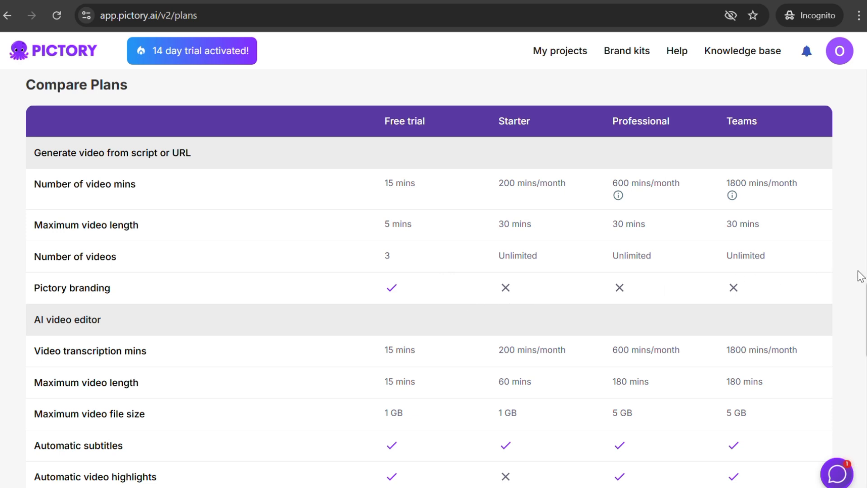
pyautogui.scroll(-3, 861, 276)
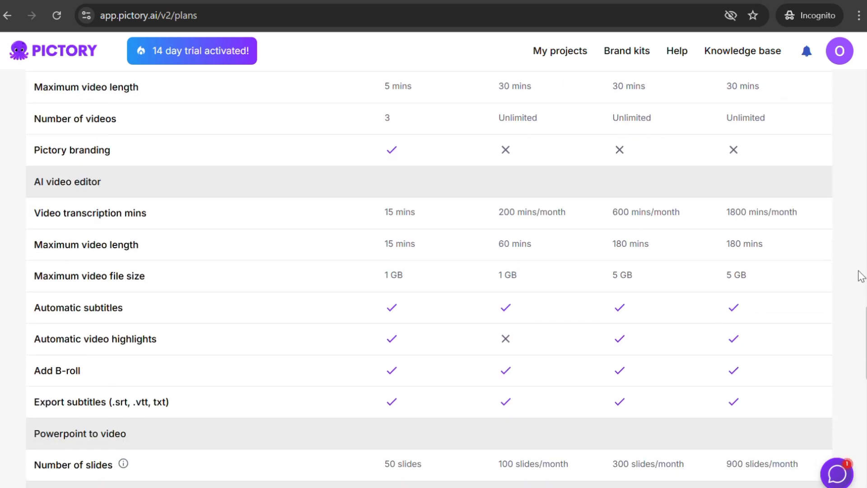
pyautogui.scroll(-2, 861, 276)
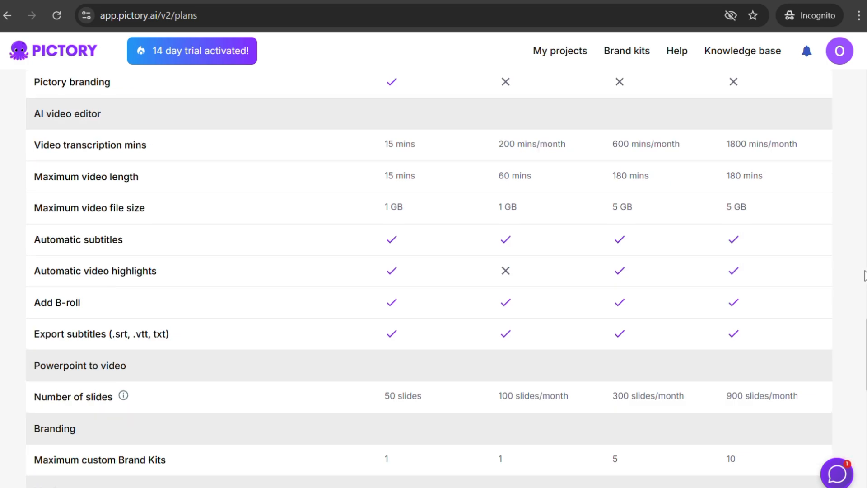
pyautogui.scroll(5, 863, 275)
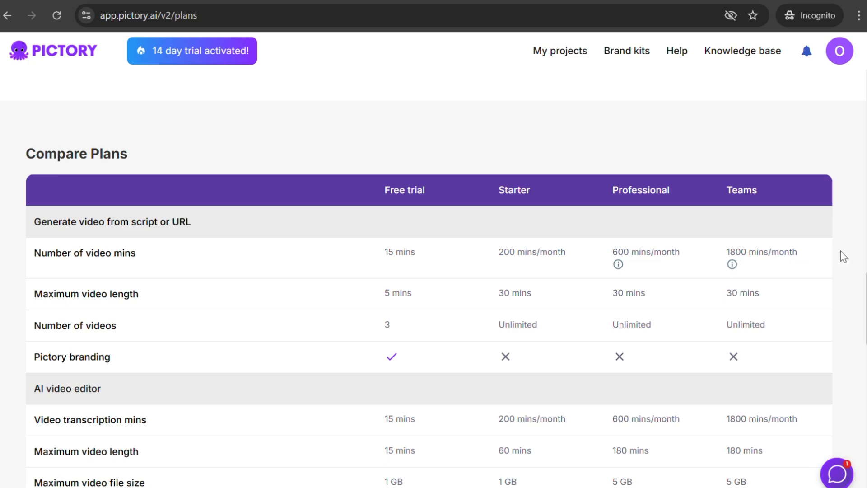
pyautogui.scroll(-4, 844, 252)
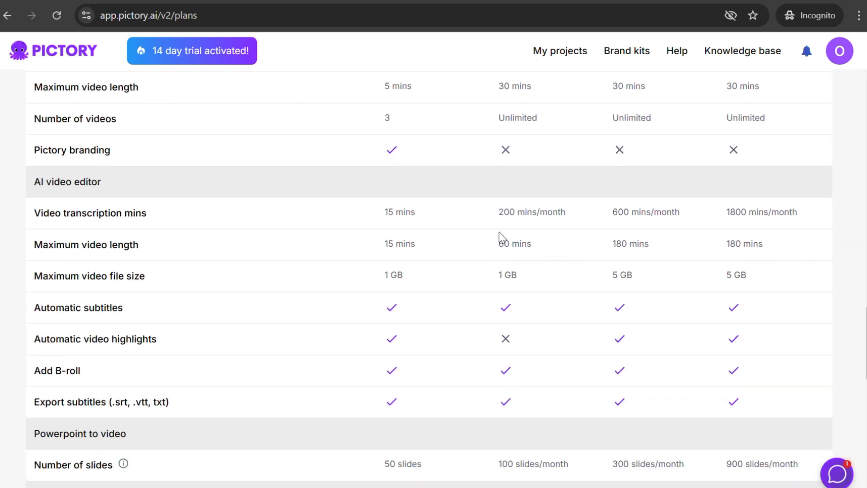
pyautogui.scroll(-7, 857, 223)
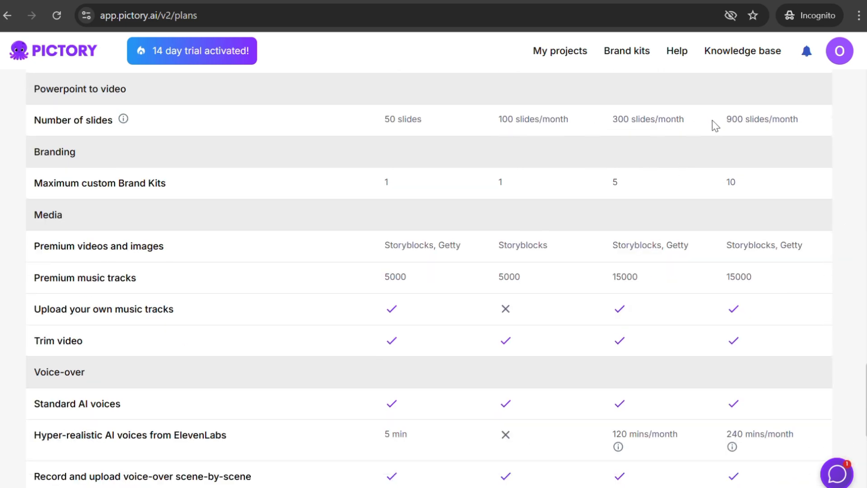
pyautogui.scroll(-7, 838, 221)
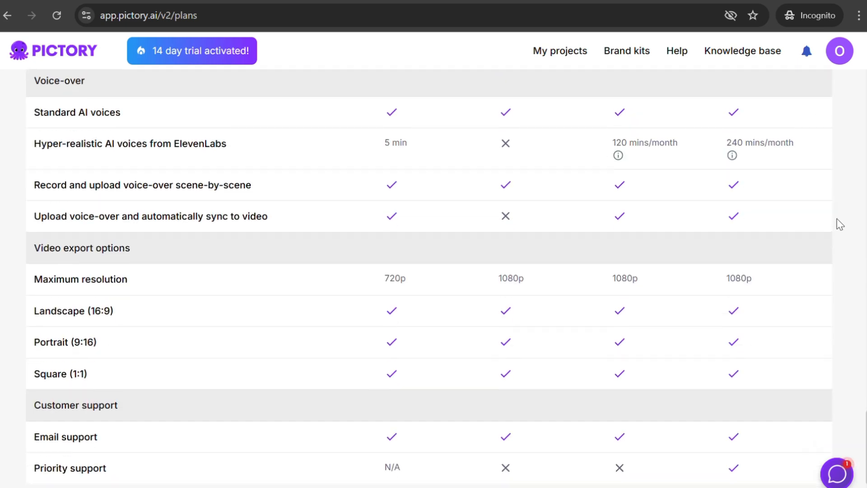
pyautogui.scroll(13, 836, 219)
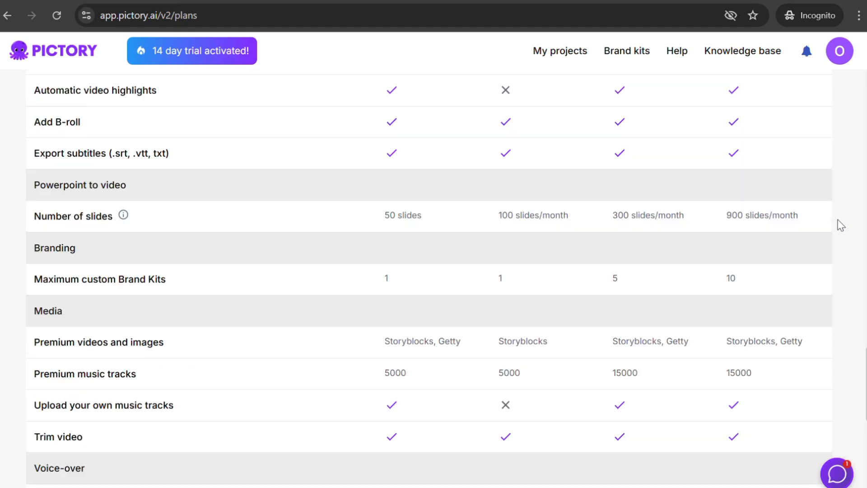
pyautogui.scroll(8, 838, 219)
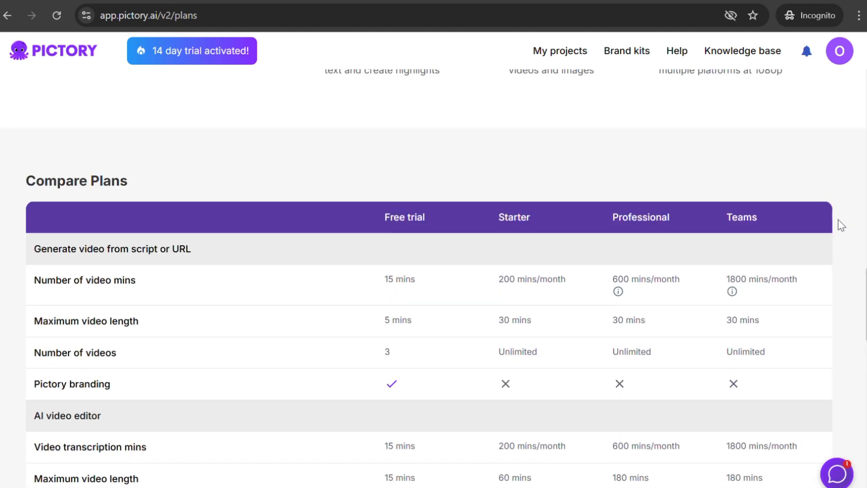